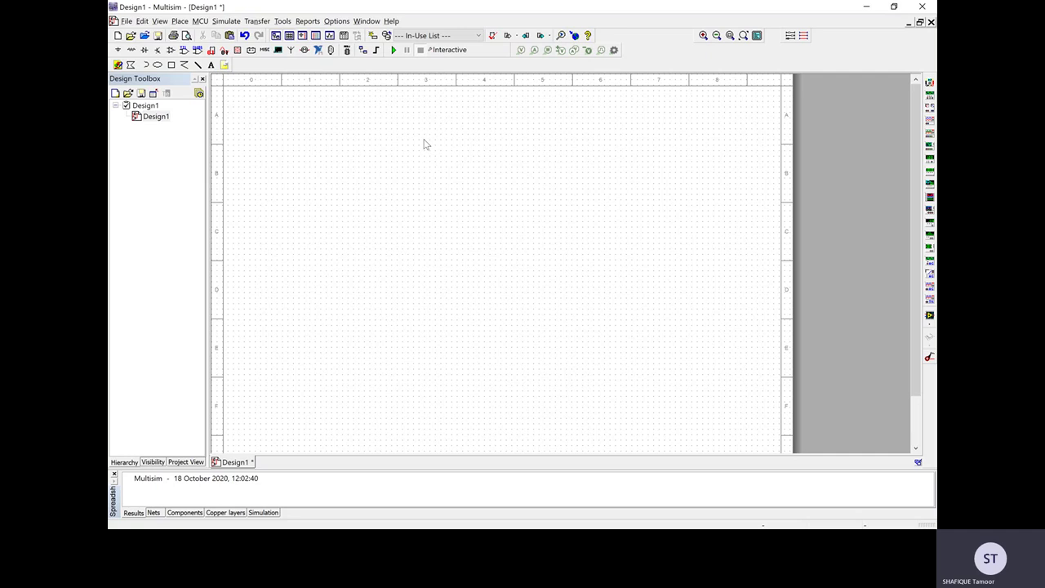
# Place three 1kΩ resistors R1, R2 and R3 from the Basic group
pyautogui.rightClick(375, 155)
pyautogui.click(397, 159)
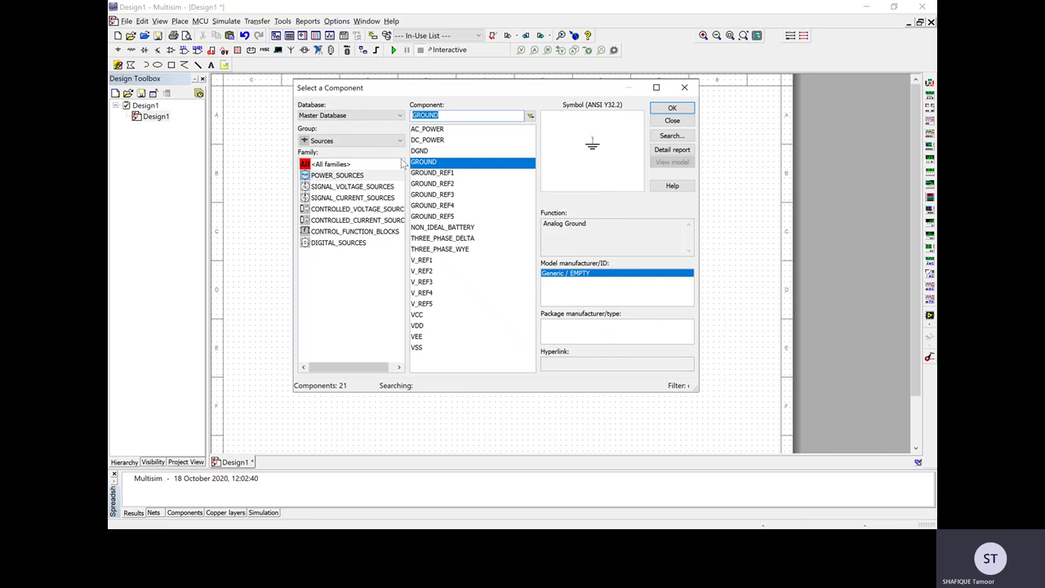
pyautogui.click(353, 141)
pyautogui.click(329, 175)
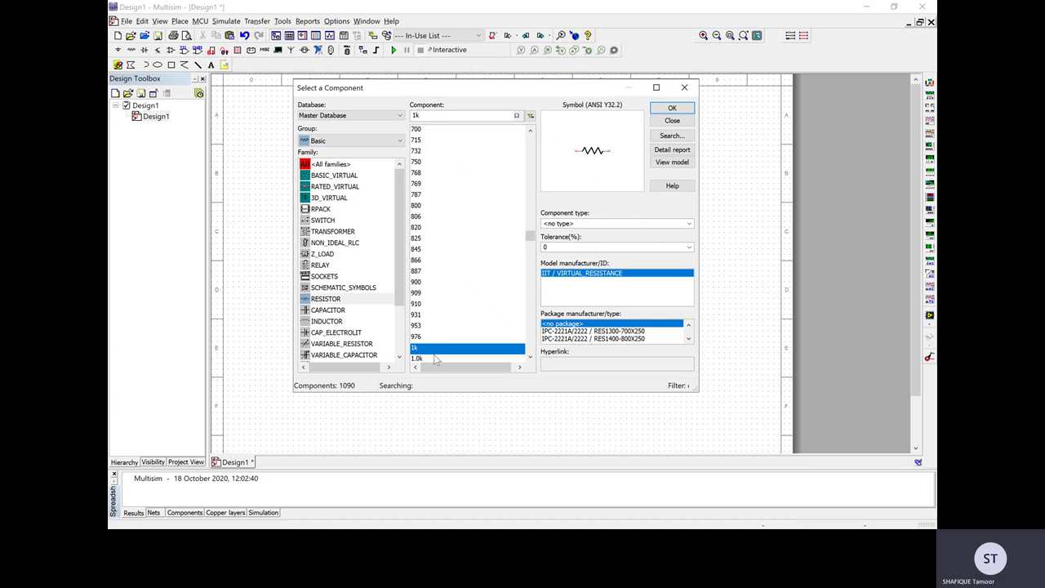
pyautogui.click(683, 111)
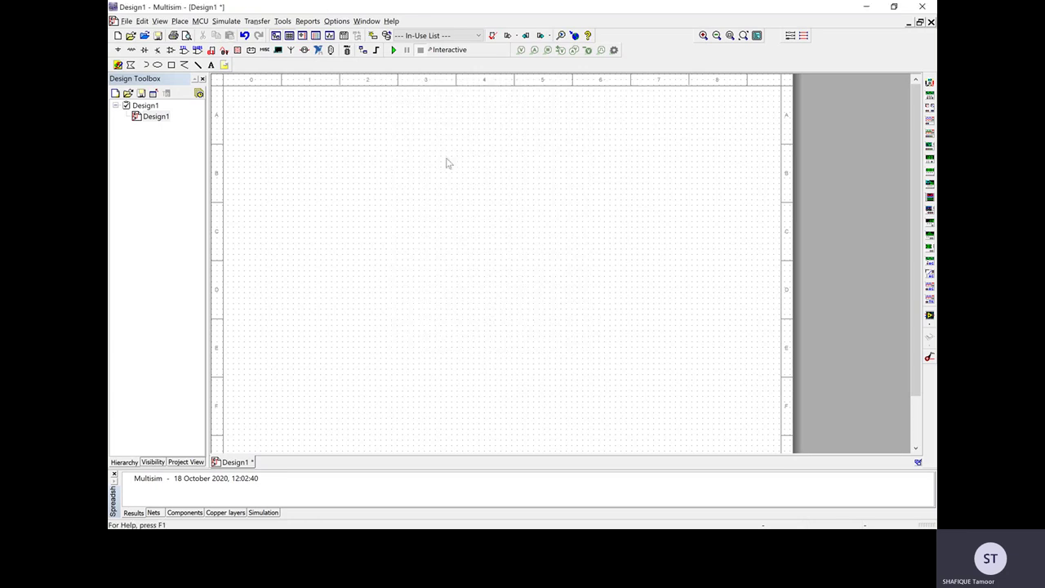
pyautogui.click(388, 170)
pyautogui.click(679, 110)
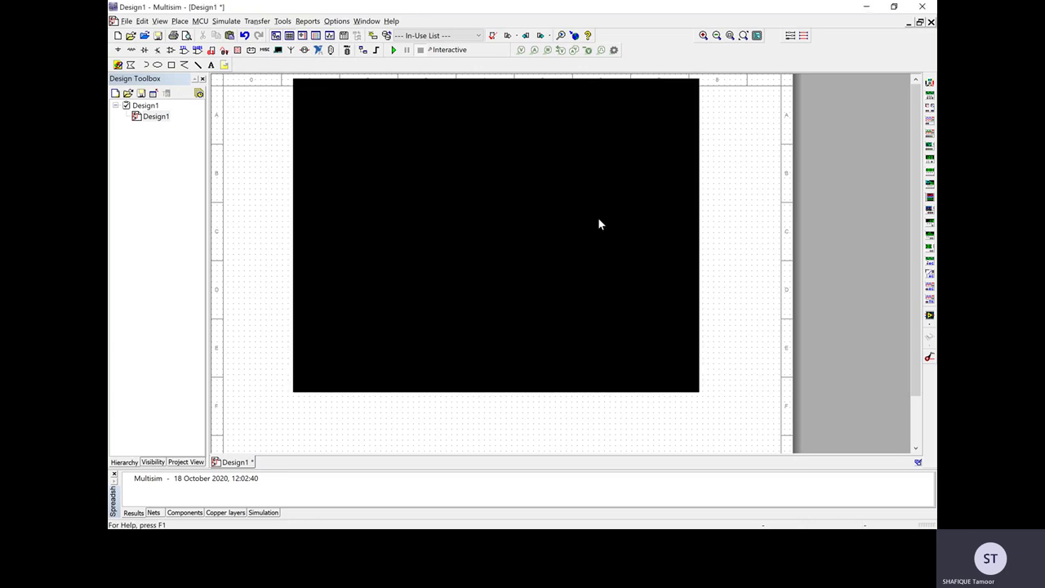
pyautogui.click(481, 242)
pyautogui.click(669, 108)
pyautogui.click(559, 160)
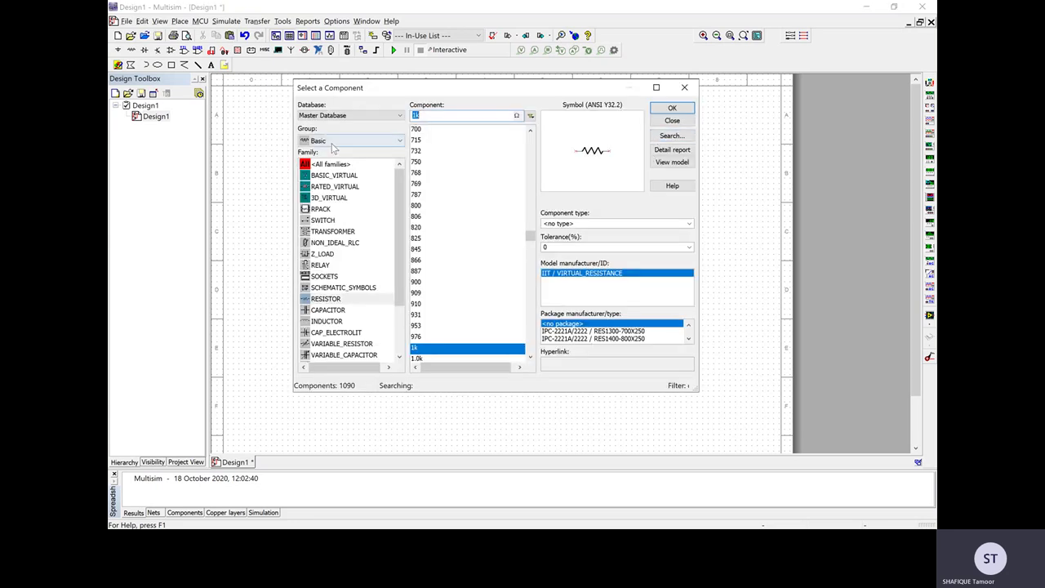
# Place a 12V DC_POWER source V1 from the Sources group
pyautogui.click(333, 145)
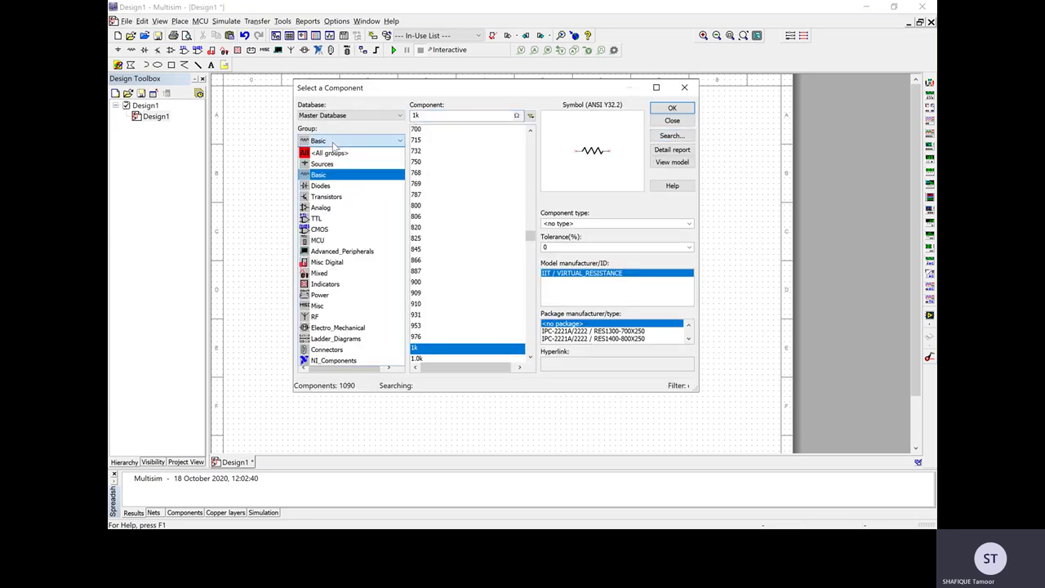
pyautogui.click(329, 164)
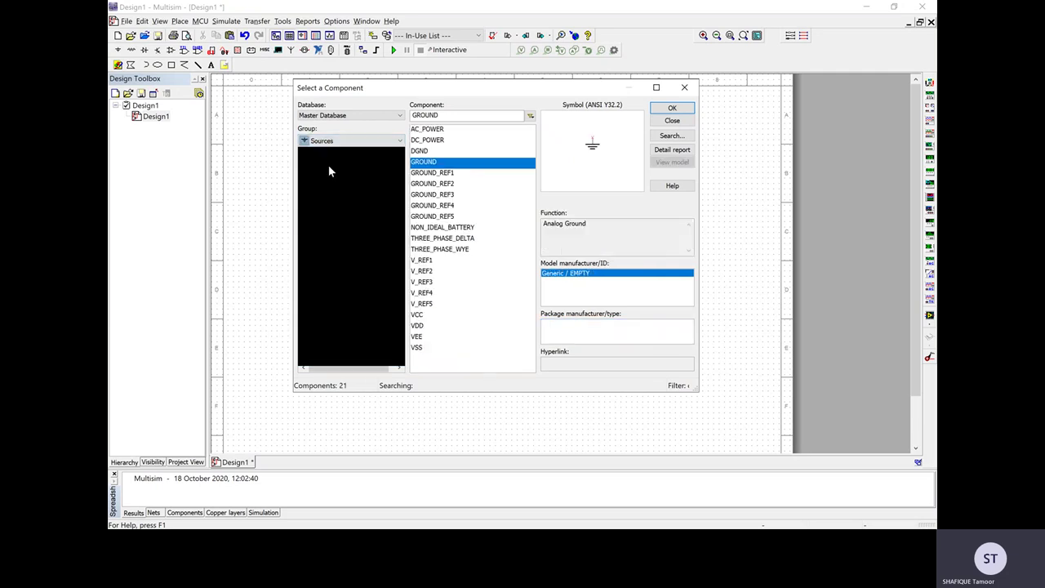
pyautogui.click(333, 175)
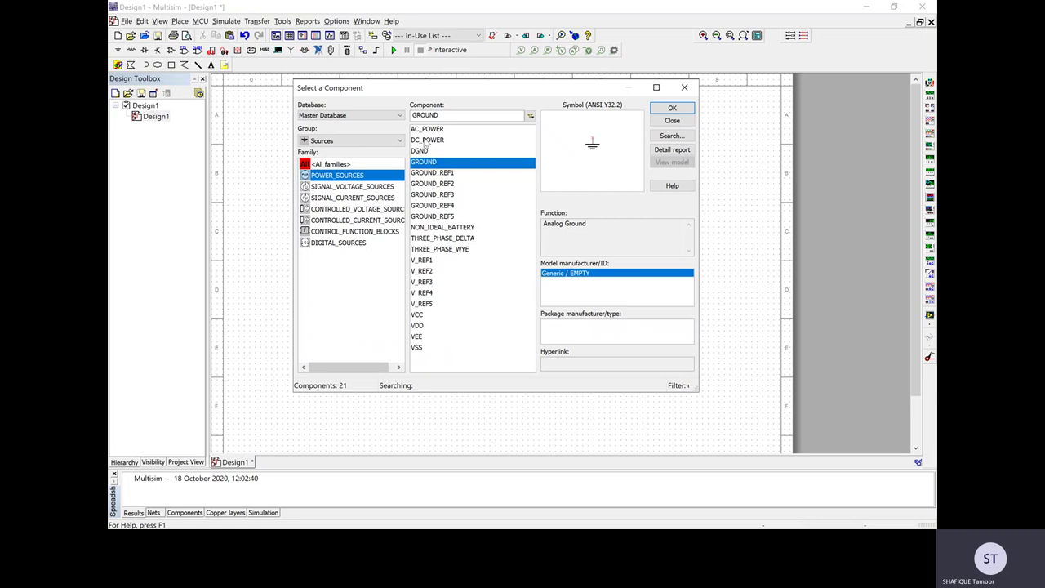
pyautogui.doubleClick(426, 140)
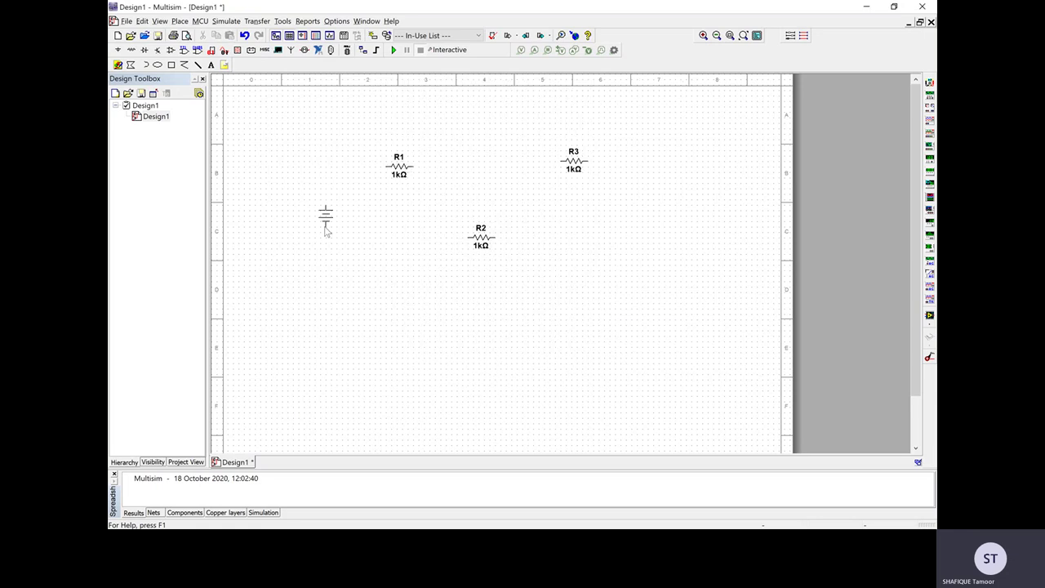
pyautogui.click(305, 234)
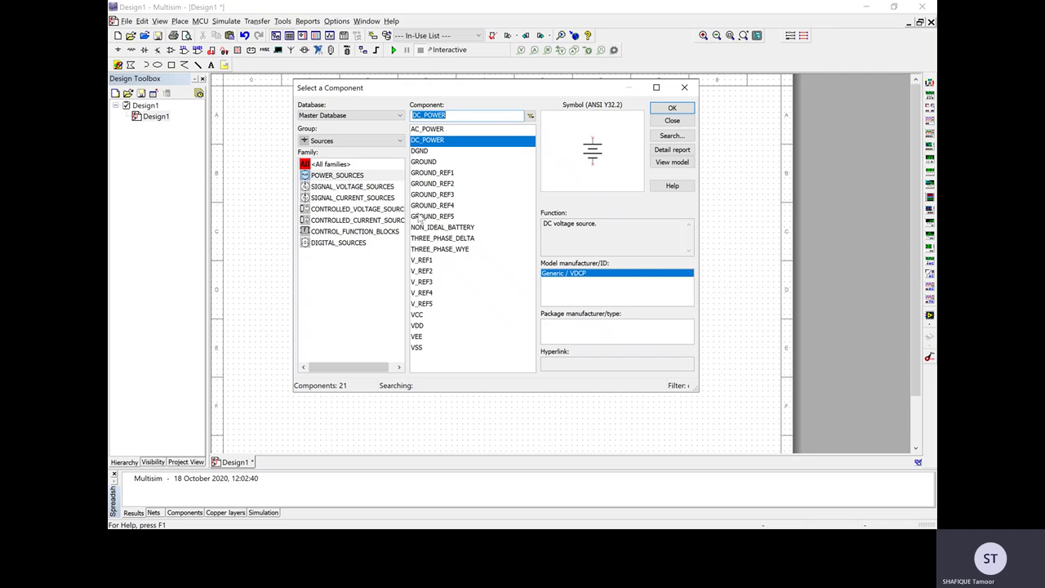
# Place a ground symbol below the DC source and close the component browser
pyautogui.click(416, 162)
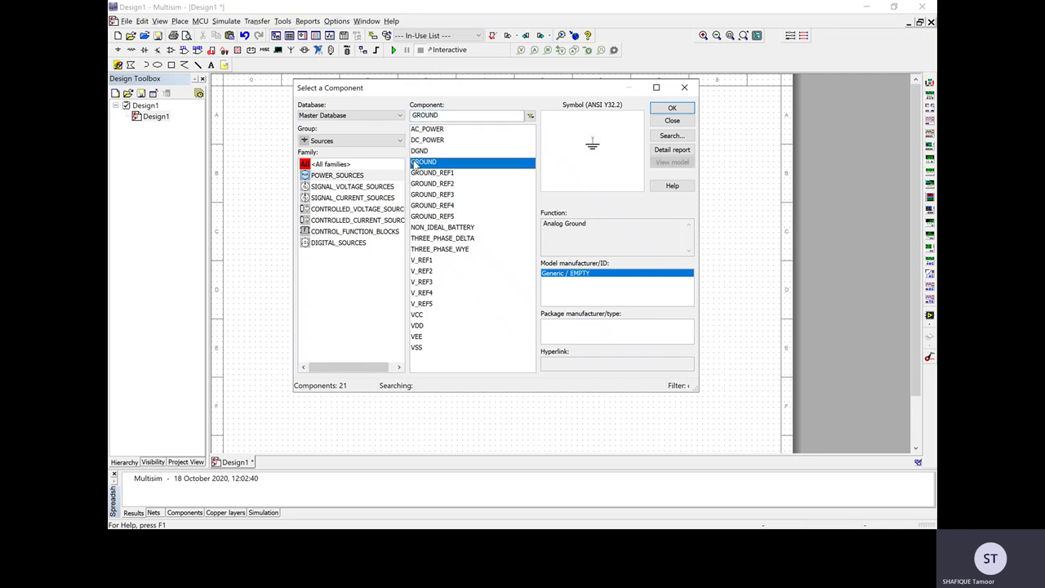
pyautogui.click(668, 109)
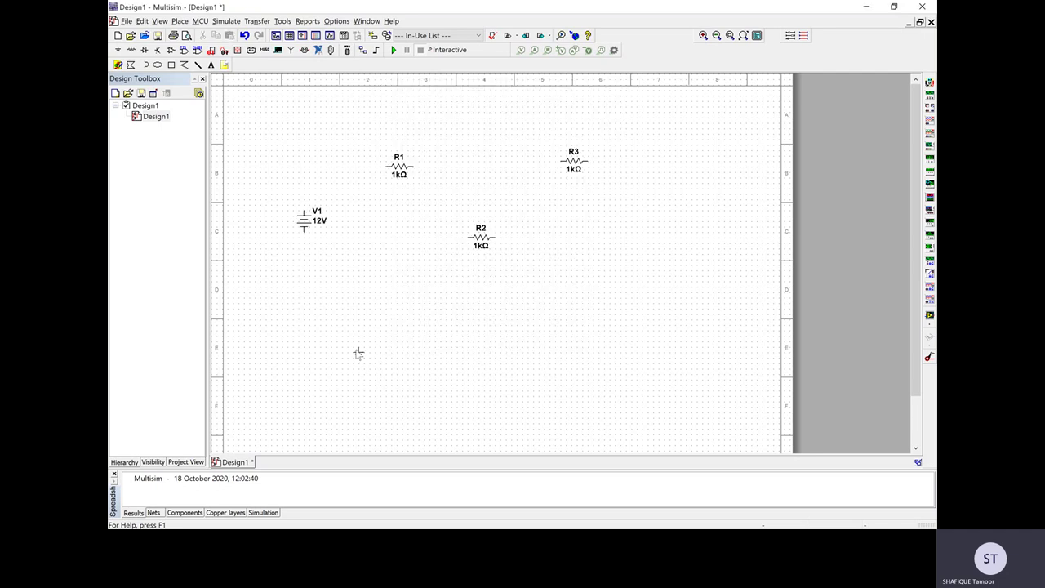
pyautogui.click(359, 357)
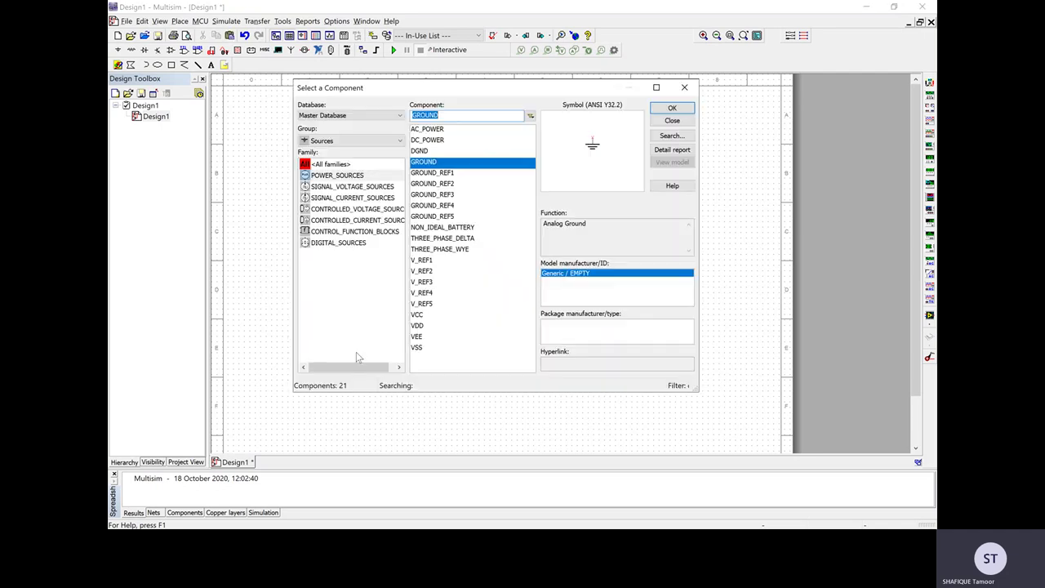
pyautogui.click(686, 88)
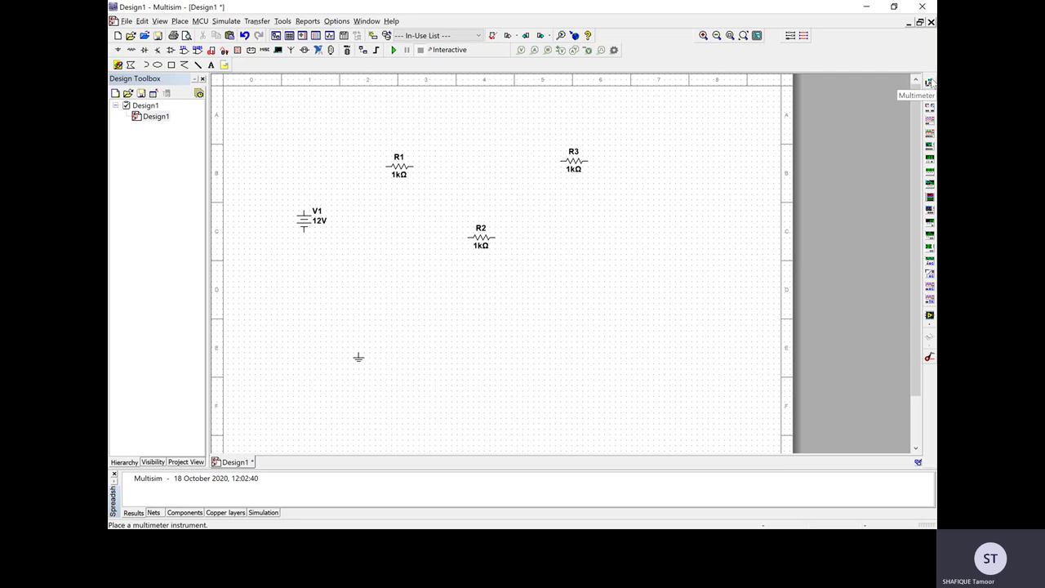
# Place multimeters XMM1–XMM2 by R1, XMM3–XMM4 above R3, and XMM5–XMM6 near R2
pyautogui.click(928, 82)
pyautogui.click(398, 123)
pyautogui.click(391, 116)
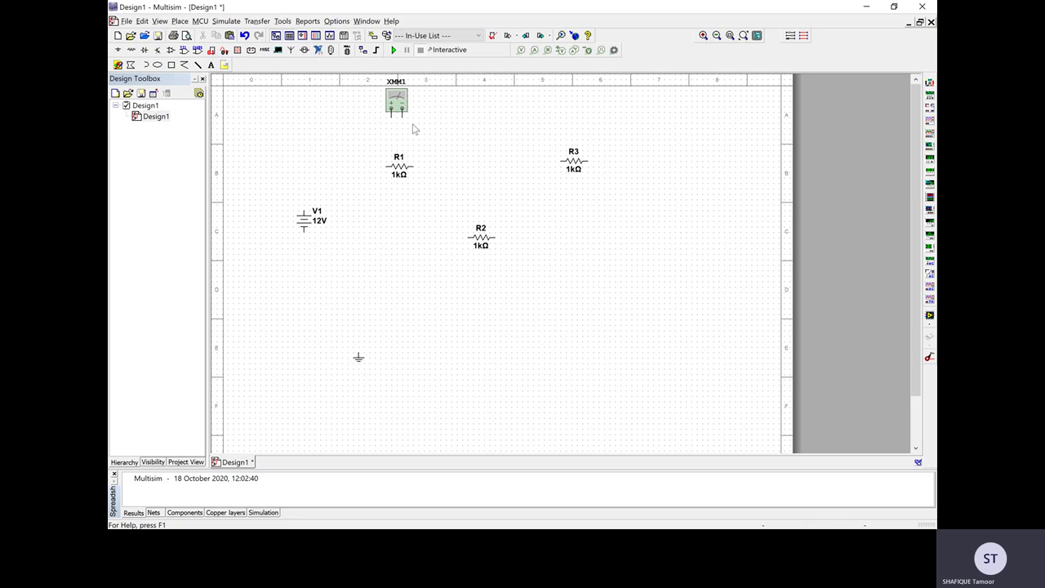
pyautogui.click(928, 82)
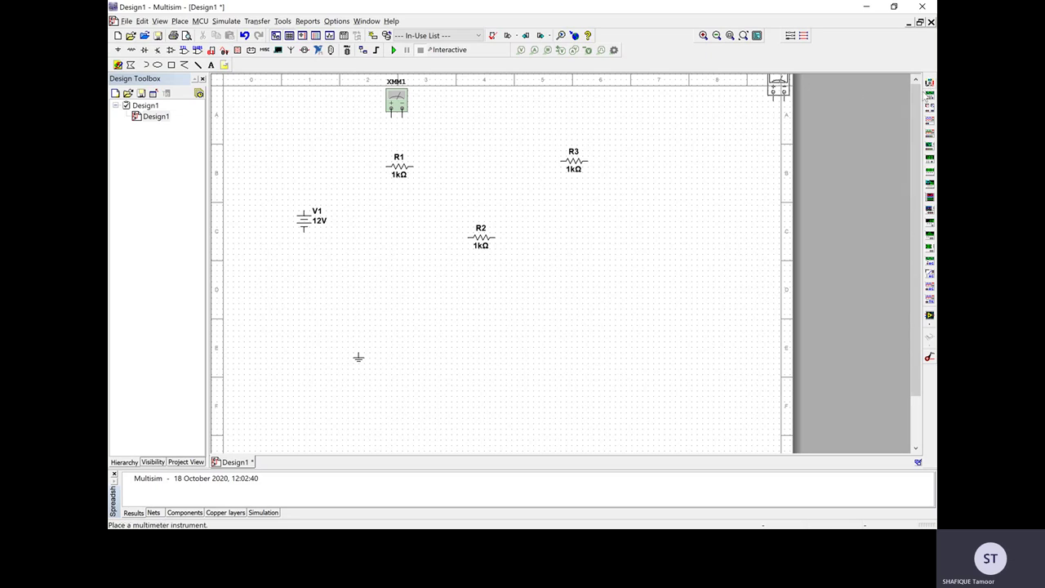
pyautogui.click(343, 147)
pyautogui.click(928, 81)
pyautogui.click(571, 139)
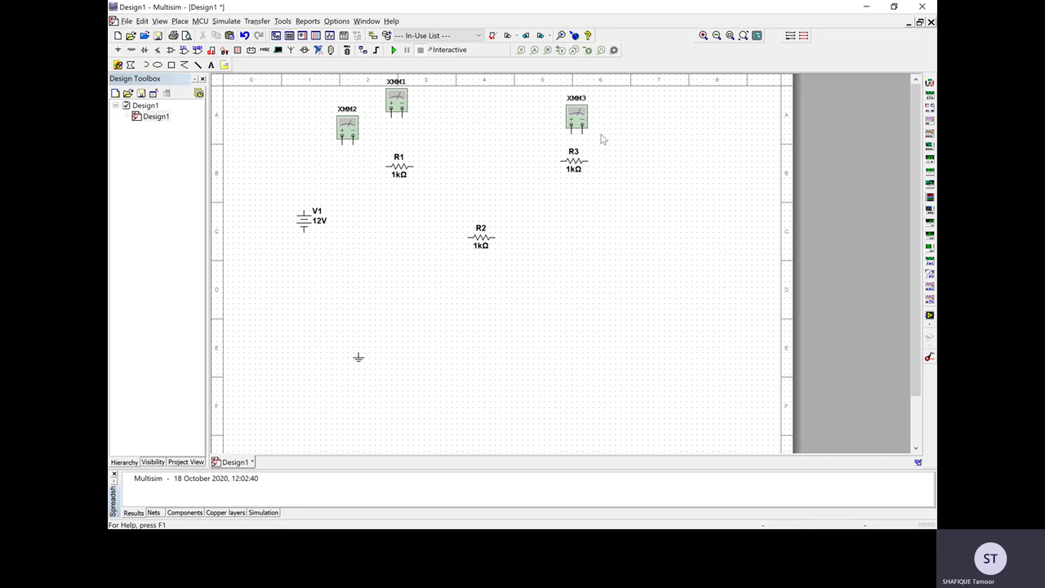
pyautogui.click(928, 82)
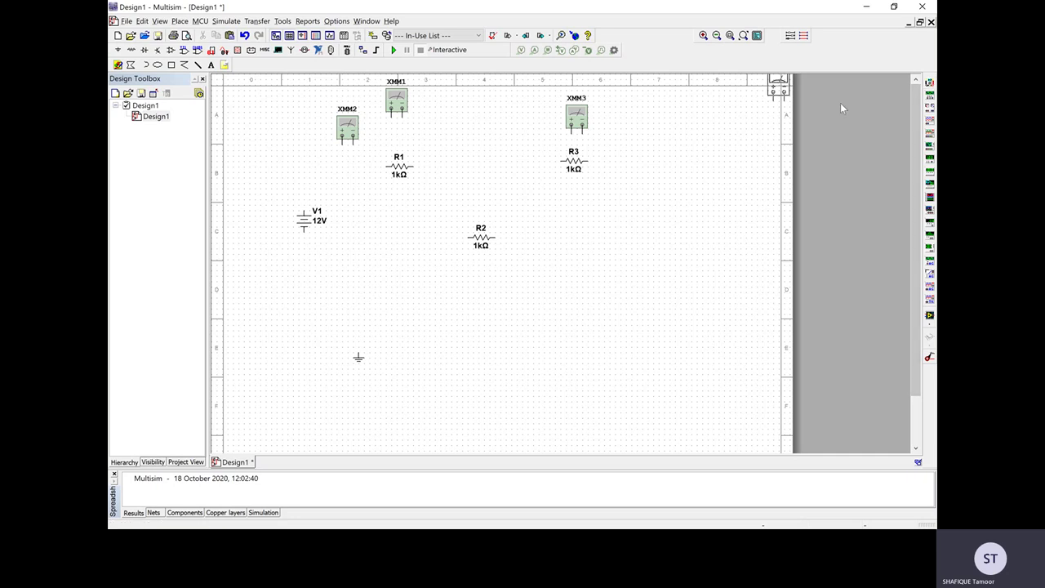
pyautogui.click(621, 144)
pyautogui.click(928, 82)
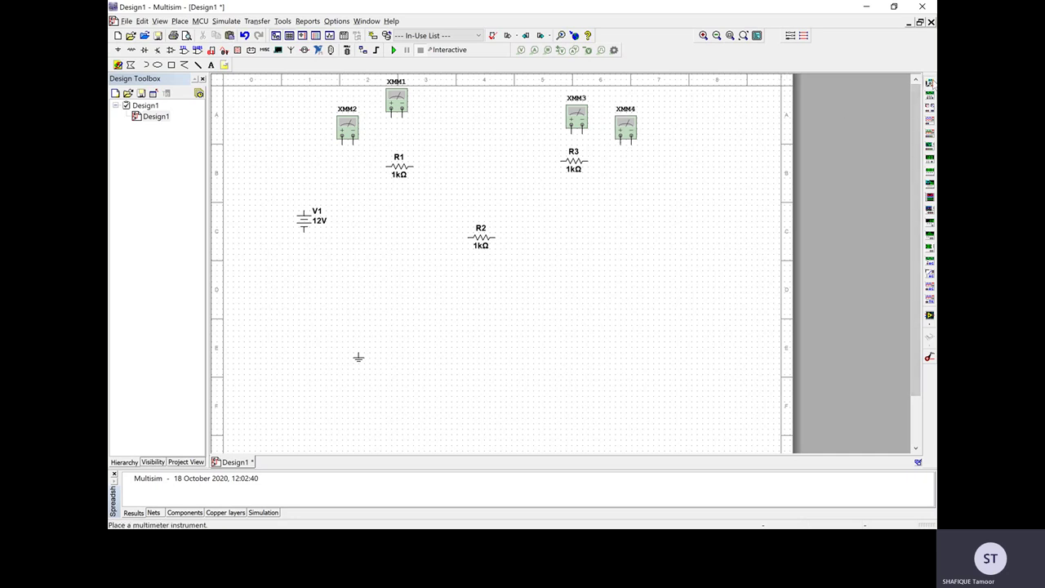
pyautogui.click(535, 224)
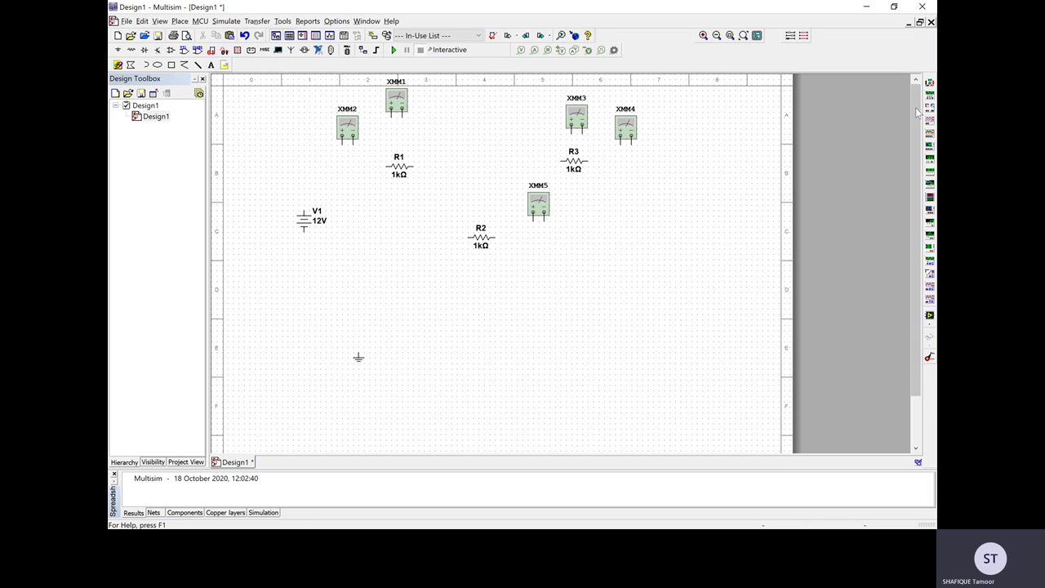
pyautogui.click(929, 83)
pyautogui.click(539, 266)
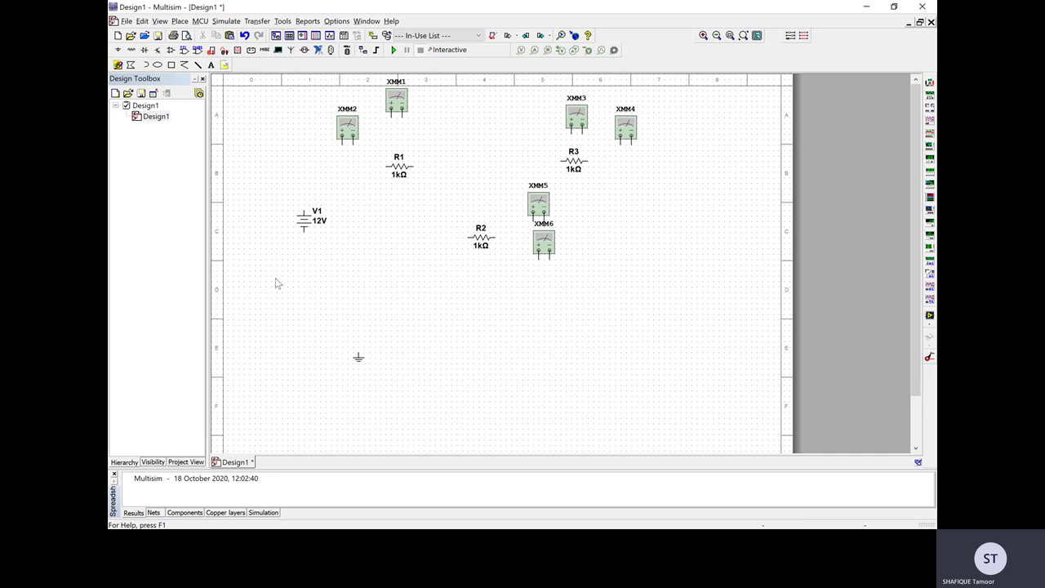
# Set DC source V1's voltage to 20 V
pyautogui.doubleClick(301, 227)
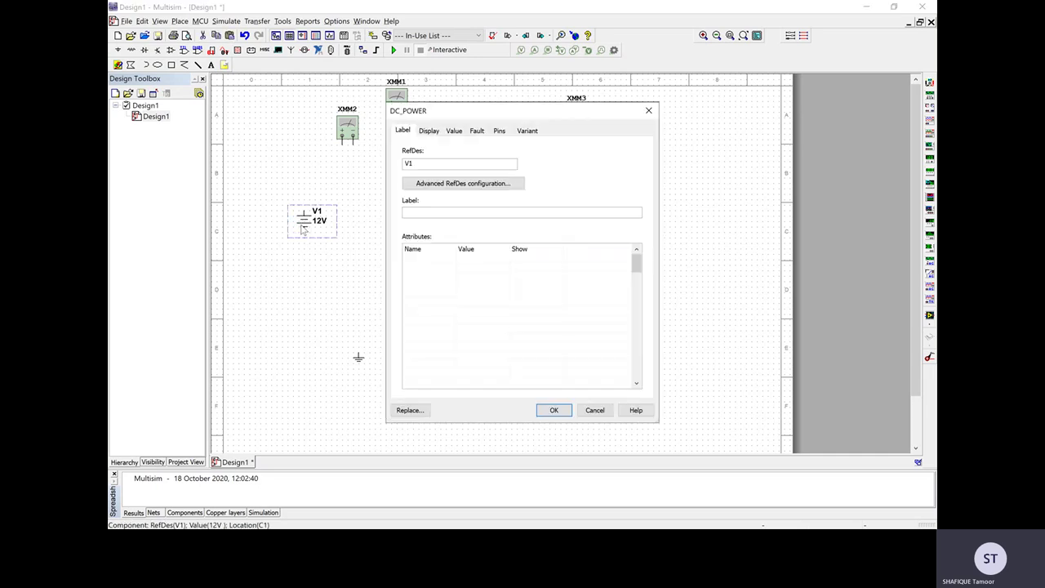
pyautogui.click(430, 132)
pyautogui.click(451, 133)
pyautogui.moveTo(596, 146); pyautogui.dragTo(438, 147)
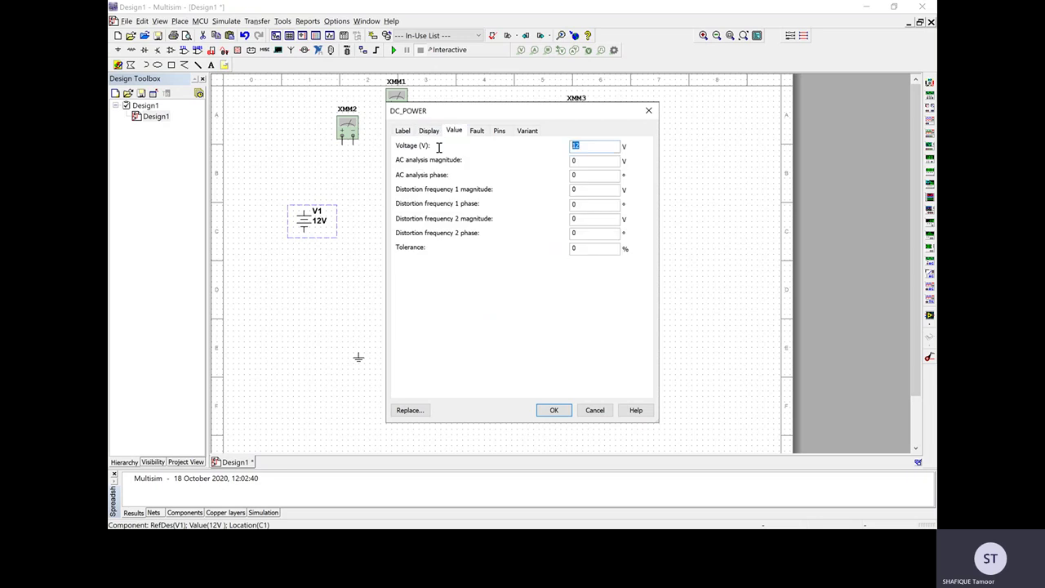
pyautogui.write('2')
pyautogui.click(555, 411)
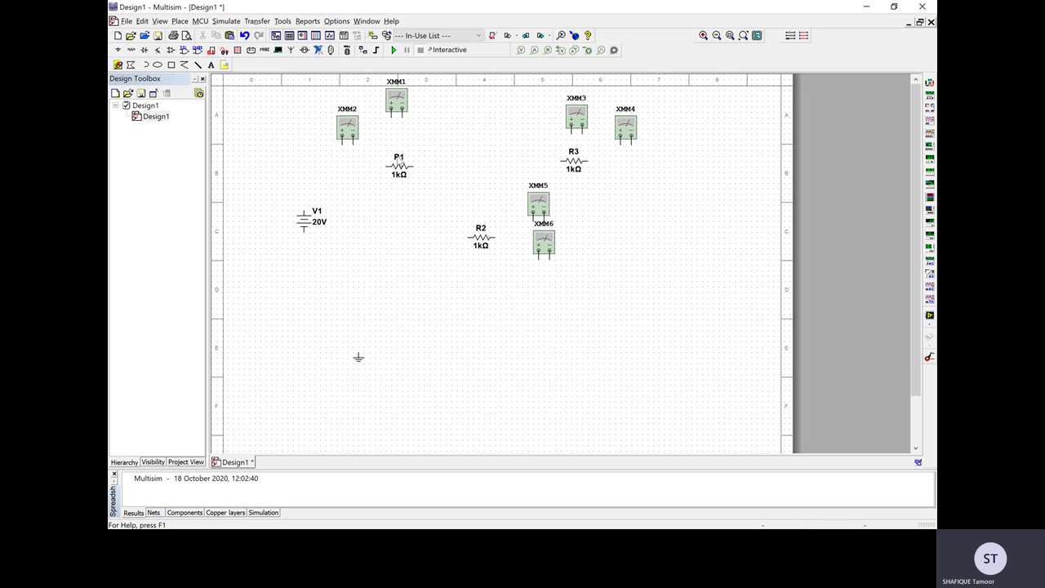
# Set resistors R1, R2 and R3 to 10 Ω, 20 Ω and 10 Ω
pyautogui.doubleClick(398, 167)
pyautogui.write('10')
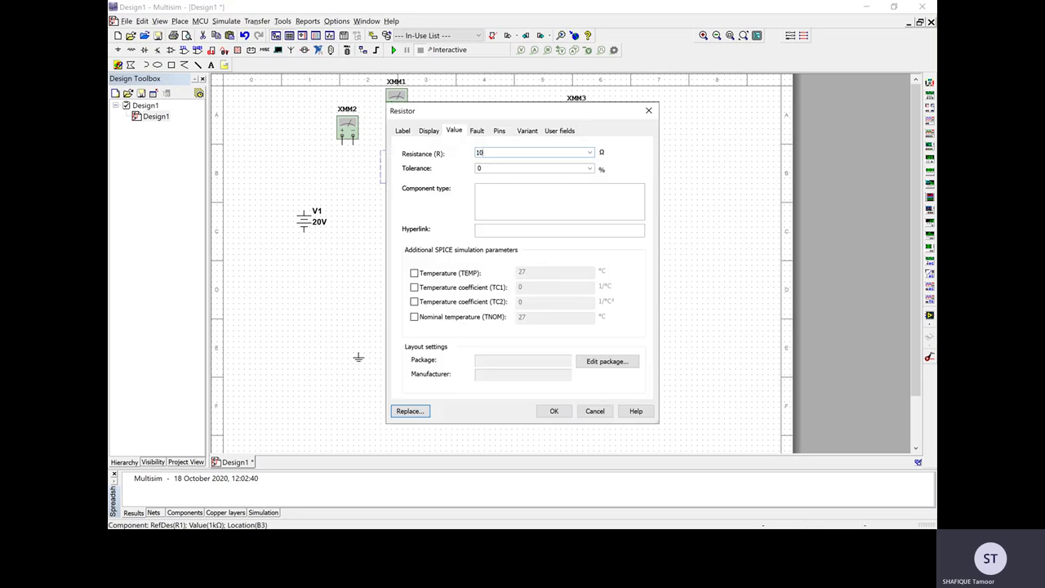
pyautogui.click(550, 411)
pyautogui.click(480, 243)
pyautogui.doubleClick(479, 243)
pyautogui.write('20')
pyautogui.click(552, 411)
pyautogui.click(571, 160)
pyautogui.doubleClick(571, 161)
pyautogui.write('10')
pyautogui.click(554, 412)
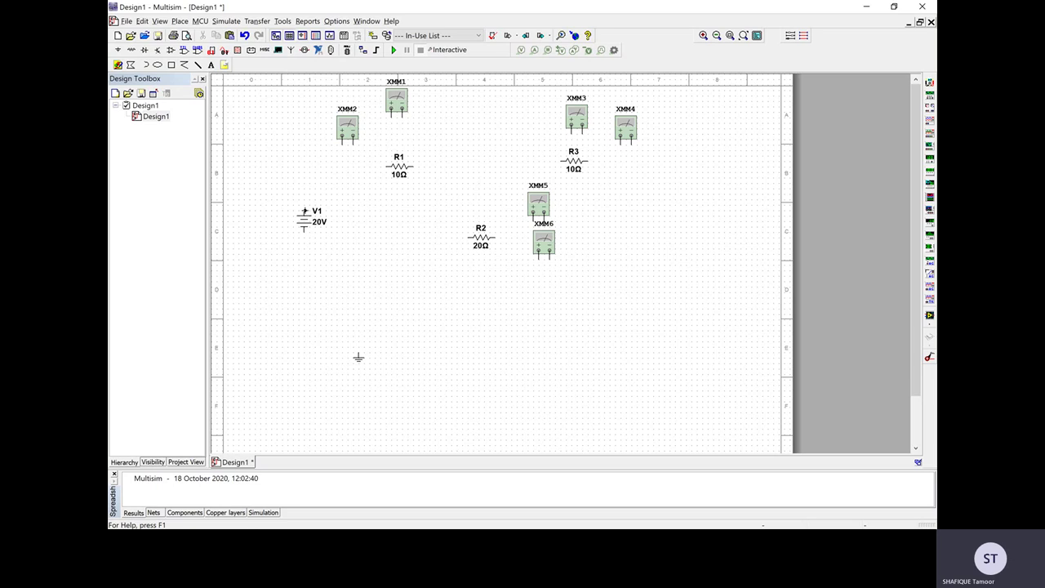
# Wire V1's top terminal through multimeter XMM2 to R1's left end
pyautogui.click(305, 196)
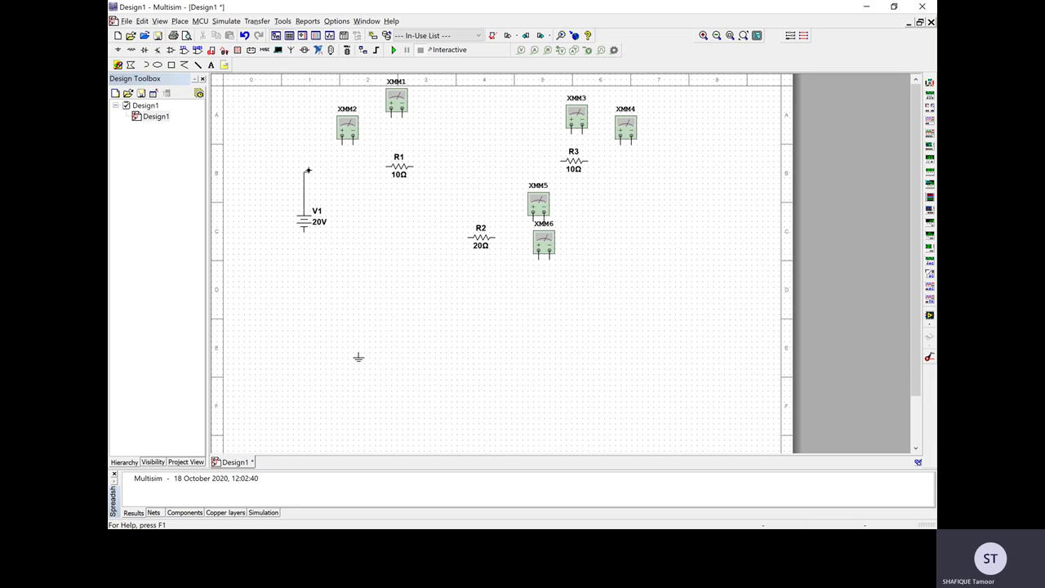
pyautogui.click(341, 143)
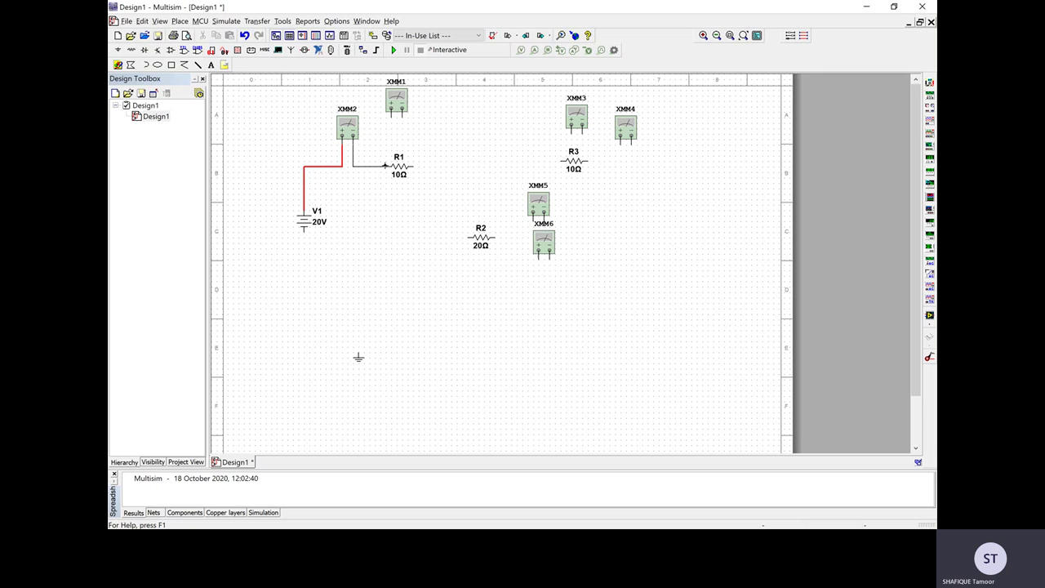
pyautogui.click(385, 166)
# Move XMM1 down and wire its terminals across both ends of R1
pyautogui.moveTo(399, 98); pyautogui.dragTo(398, 120)
pyautogui.press('Escape')
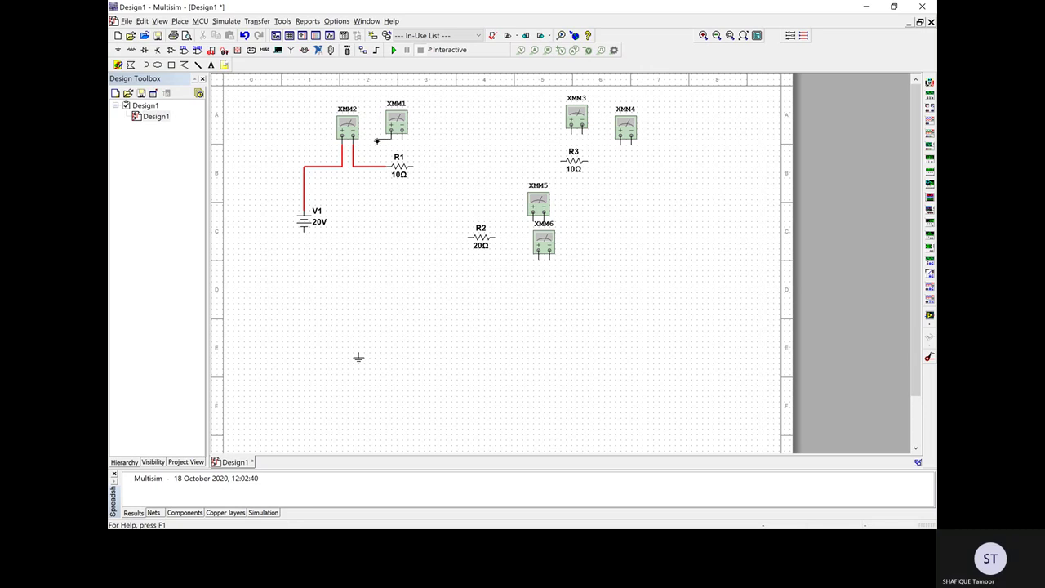
pyautogui.click(392, 136)
pyautogui.click(374, 166)
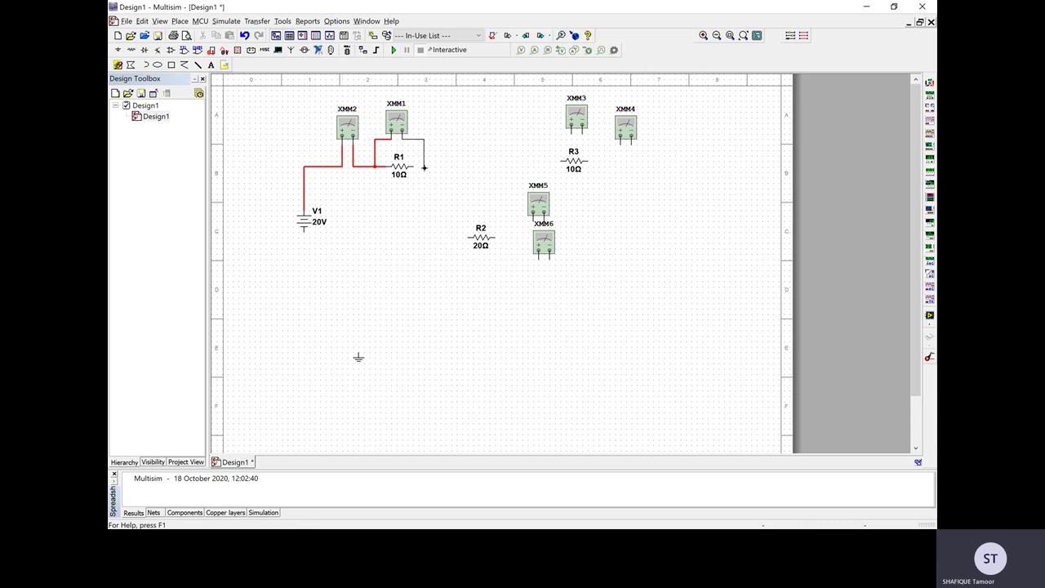
pyautogui.click(415, 166)
# Rotate R2 90° clockwise to stand vertically and wire its top pin to R1's right end
pyautogui.click(480, 244)
pyautogui.rightClick(480, 244)
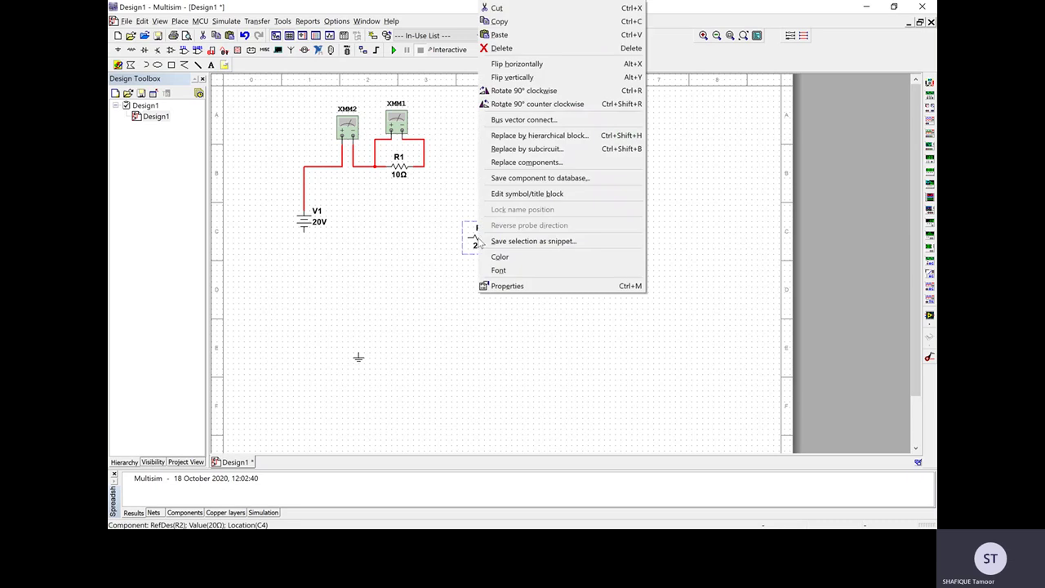
pyautogui.click(505, 91)
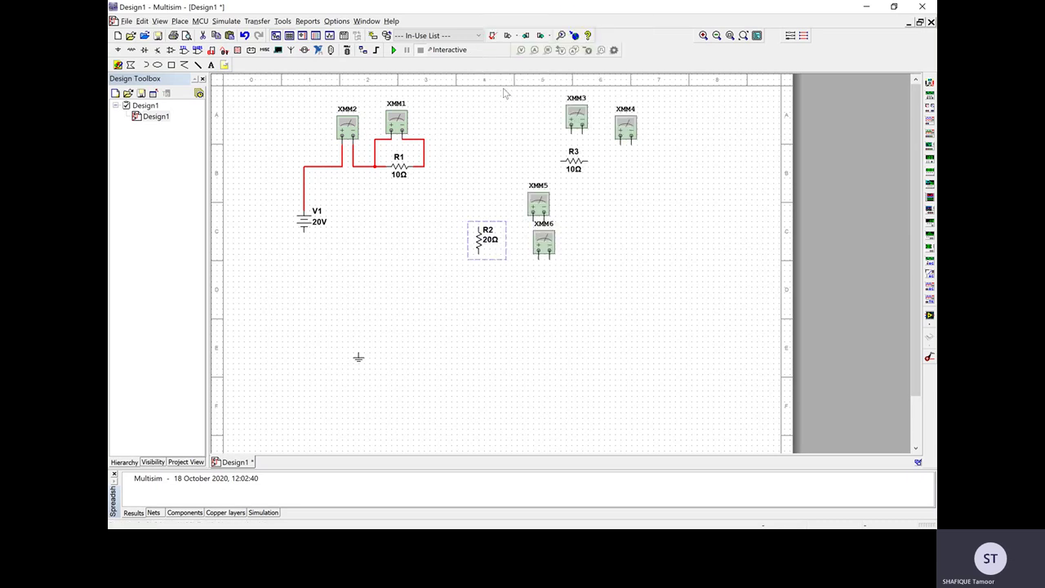
pyautogui.click(470, 217)
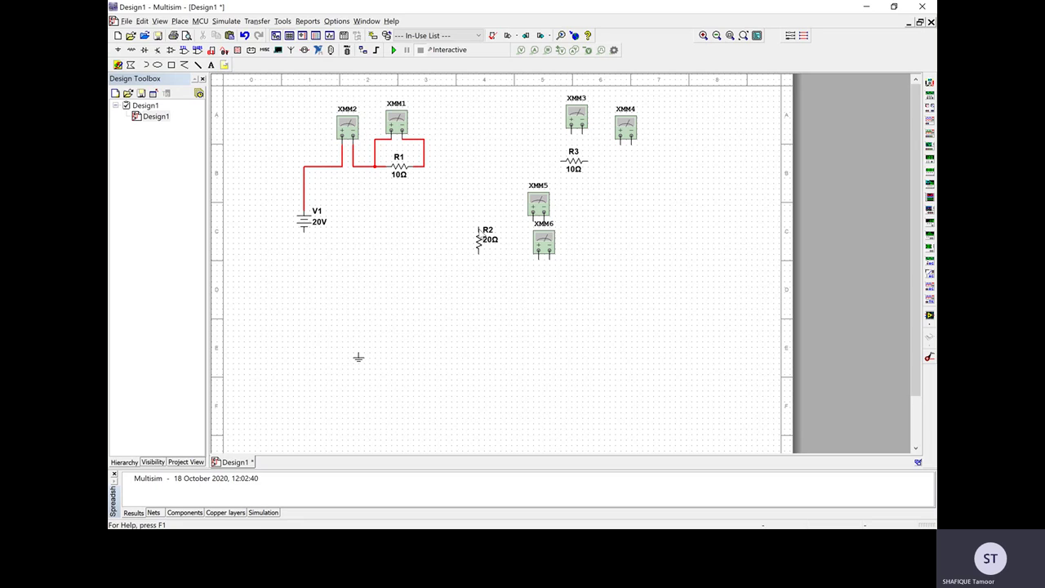
pyautogui.click(478, 227)
pyautogui.click(425, 166)
# Move XMM6 down, rotate XMM5 90° clockwise, and wire XMM5 across both ends of R2
pyautogui.moveTo(539, 247); pyautogui.dragTo(544, 288)
pyautogui.click(539, 202)
pyautogui.rightClick(539, 202)
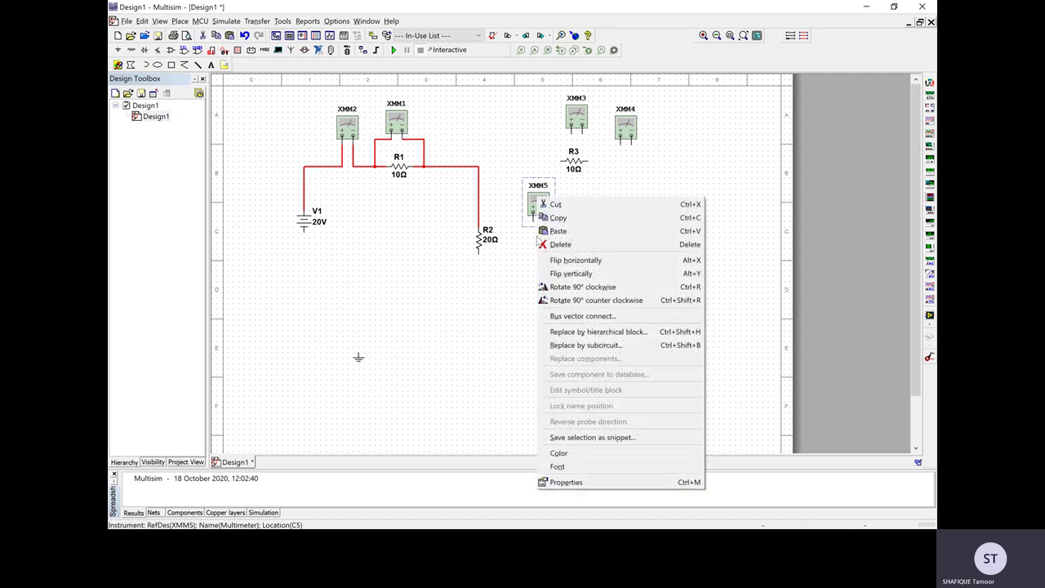
pyautogui.click(552, 287)
pyautogui.moveTo(545, 211); pyautogui.dragTo(540, 241)
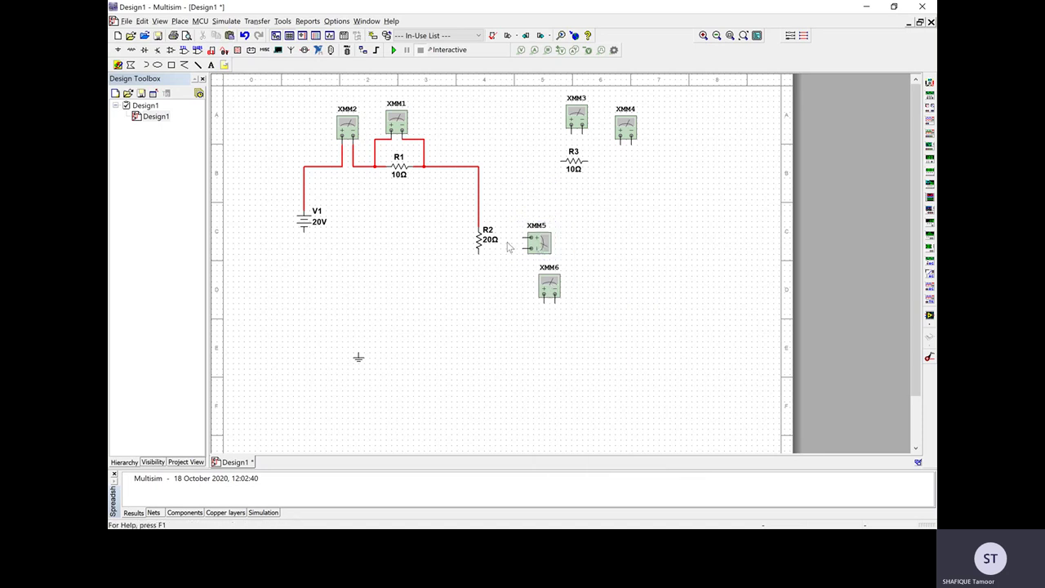
pyautogui.click(522, 236)
pyautogui.click(478, 215)
pyautogui.click(479, 262)
# Rotate XMM6 90° clockwise and position it beneath R2
pyautogui.rightClick(545, 283)
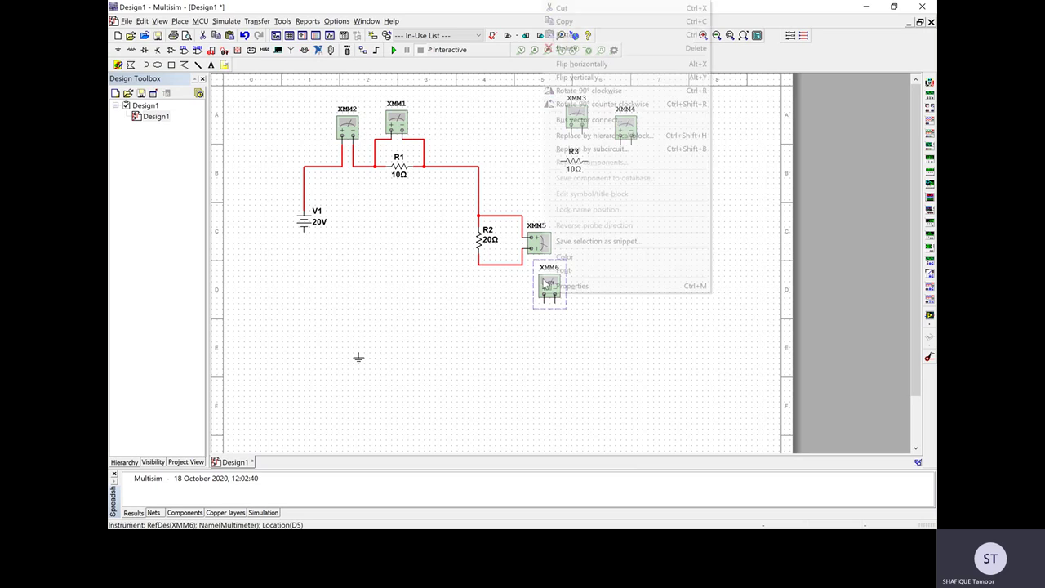
pyautogui.click(575, 90)
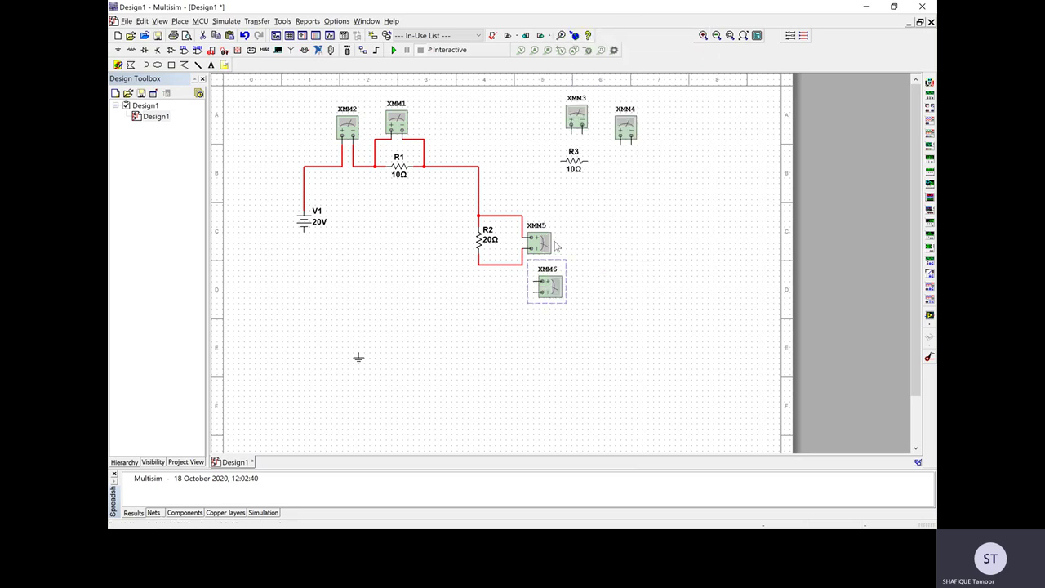
pyautogui.moveTo(552, 290); pyautogui.dragTo(507, 292)
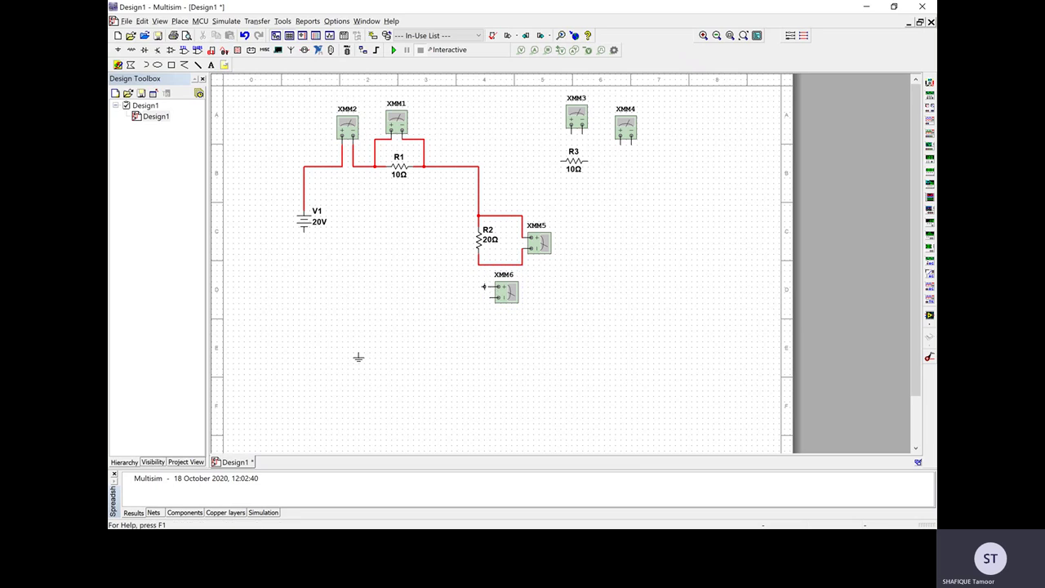
# Wire XMM6 from R2's bottom down to ground, and connect V1's bottom terminal to ground
pyautogui.moveTo(480, 288); pyautogui.dragTo(480, 269)
pyautogui.moveTo(478, 298)
pyautogui.mouseDown()
pyautogui.moveTo(479, 328)
pyautogui.moveTo(392, 322)
pyautogui.moveTo(359, 338)
pyautogui.moveTo(359, 351)
pyautogui.mouseUp()
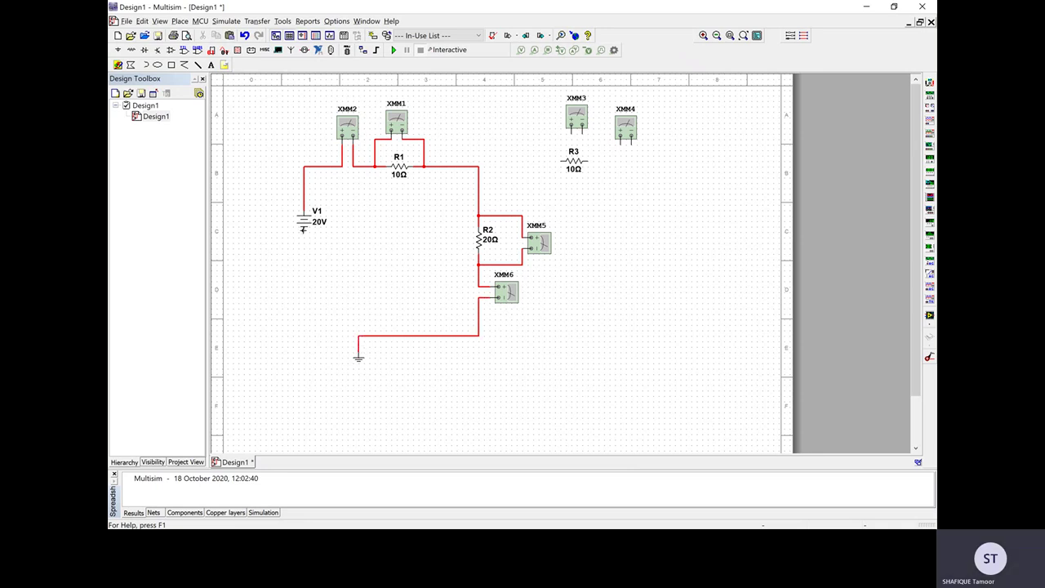
pyautogui.moveTo(304, 231); pyautogui.dragTo(359, 335)
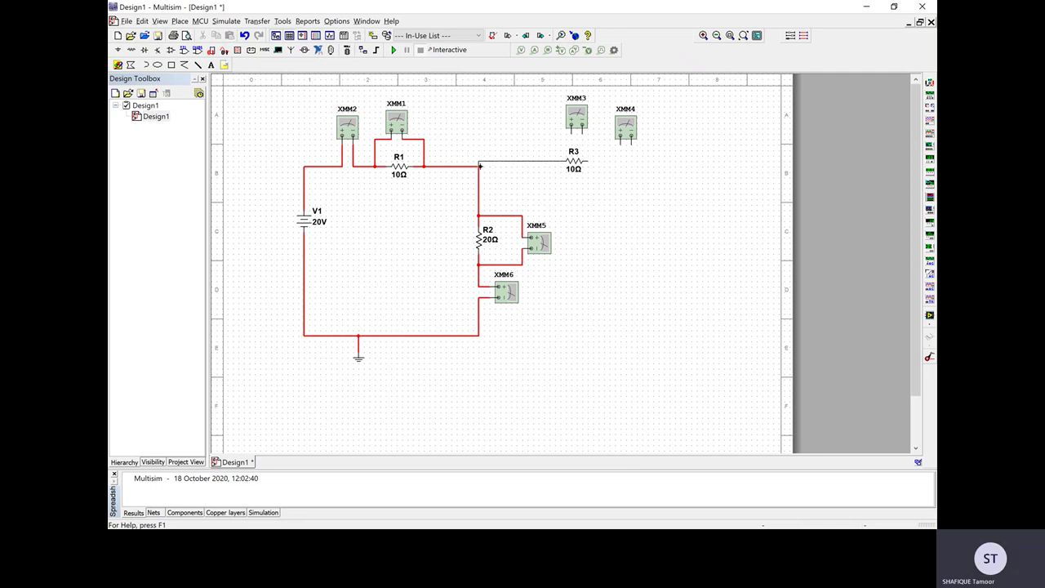
# Connect R3 to the R1–R2 junction, align it, and wire XMM3 across R3
pyautogui.click(477, 166)
pyautogui.click(575, 162)
pyautogui.moveTo(576, 162); pyautogui.dragTo(575, 167)
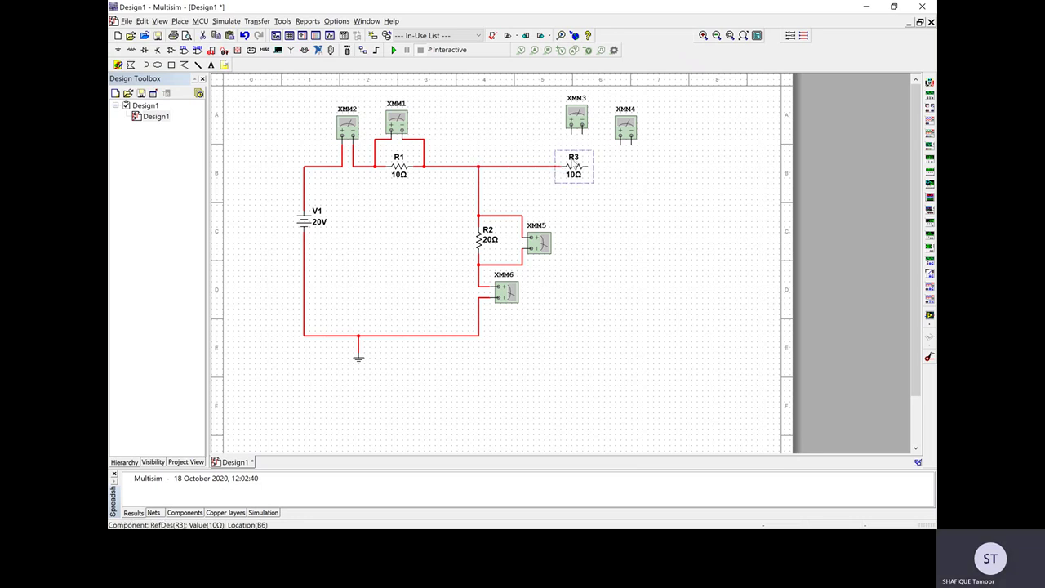
pyautogui.click(572, 131)
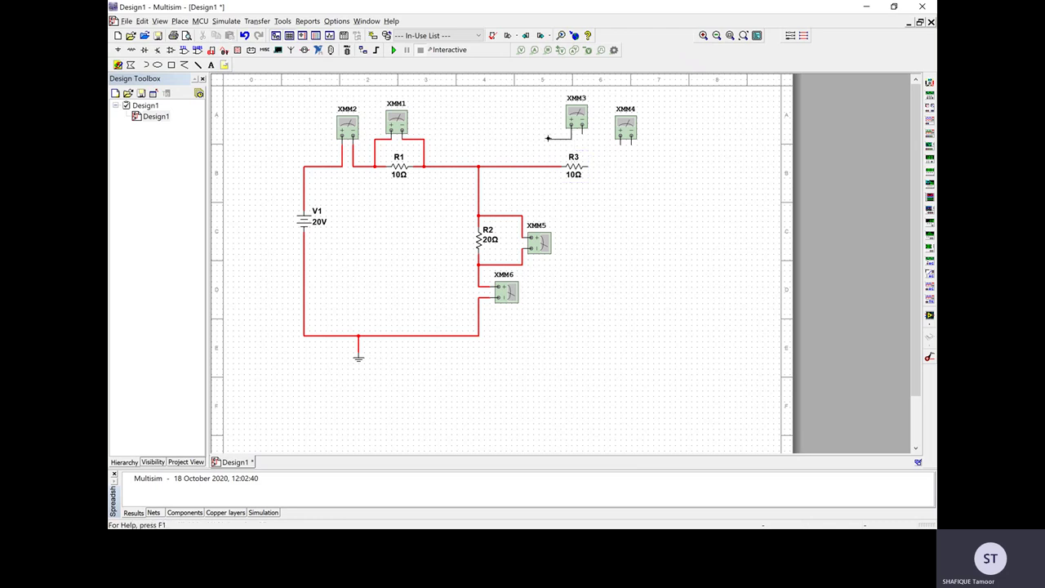
pyautogui.click(547, 166)
pyautogui.click(582, 141)
pyautogui.click(599, 165)
# Wire XMM4 from R3's right end back to the bottom ground line
pyautogui.click(620, 143)
pyautogui.click(599, 166)
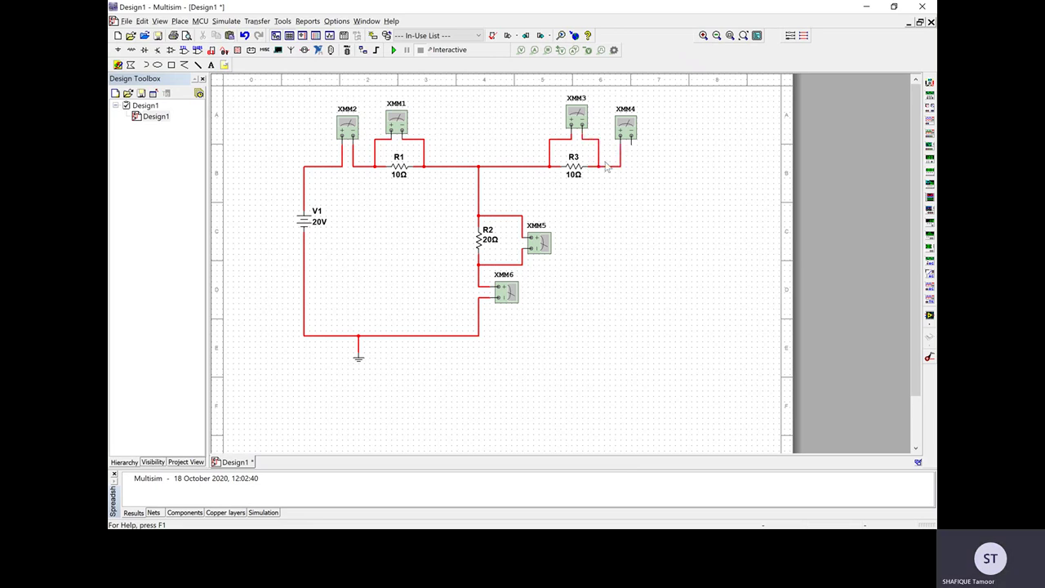
pyautogui.click(631, 151)
pyautogui.press('Escape')
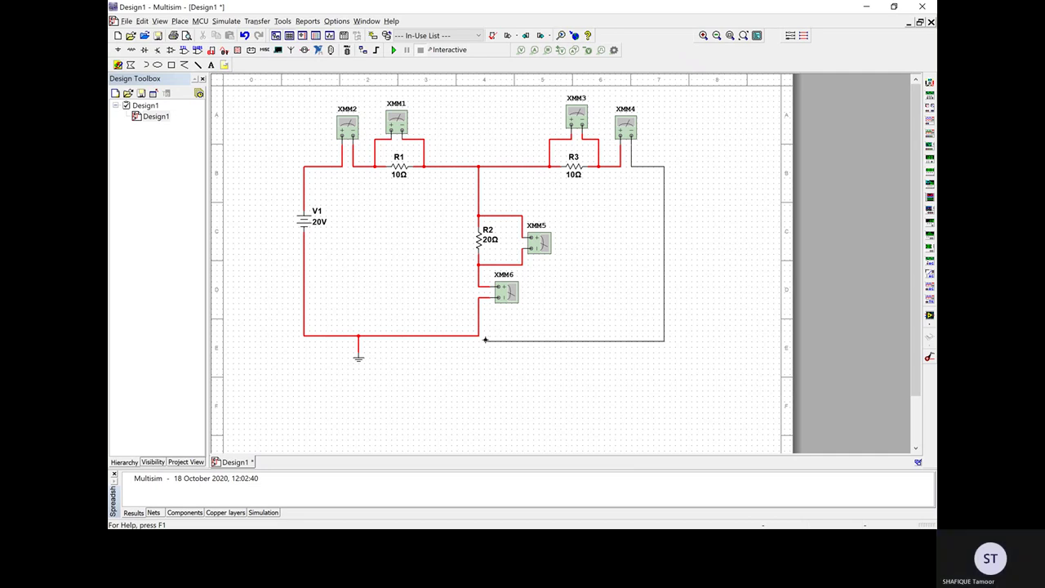
pyautogui.click(478, 334)
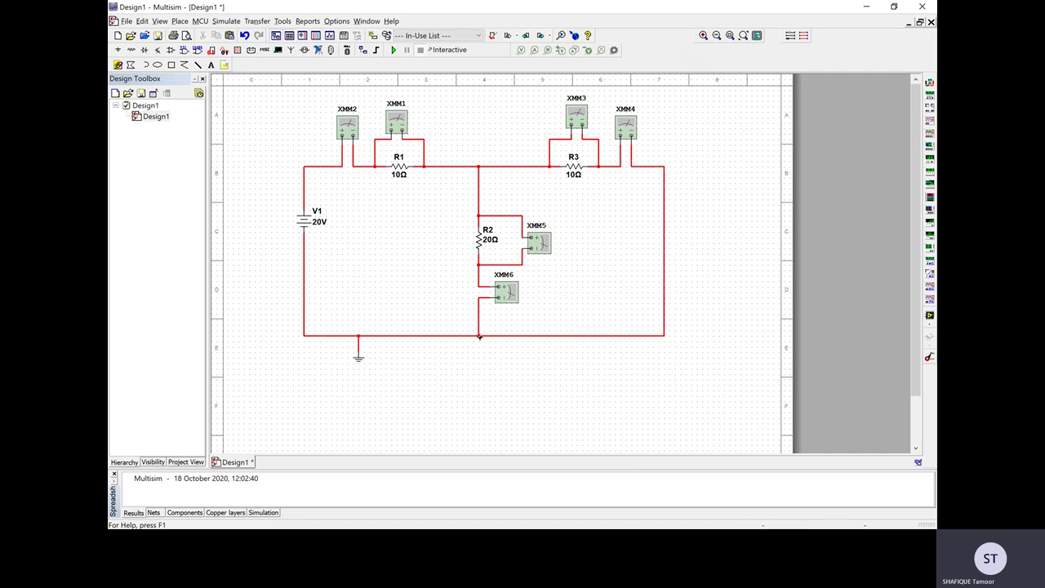
# Open and close the XMM2 multimeter panel several times
pyautogui.doubleClick(347, 124)
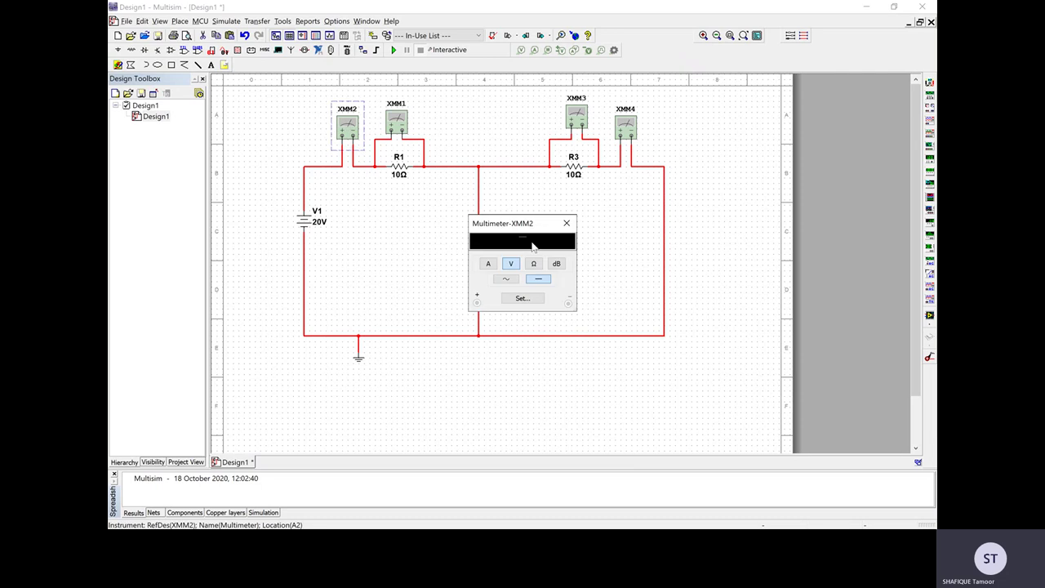
pyautogui.click(575, 227)
pyautogui.rightClick(350, 125)
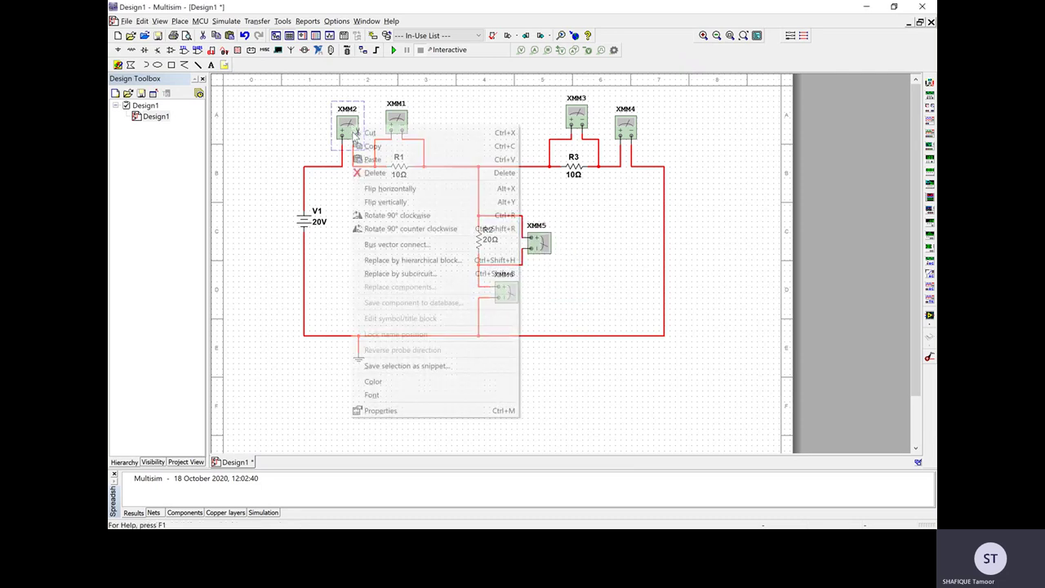
pyautogui.click(386, 411)
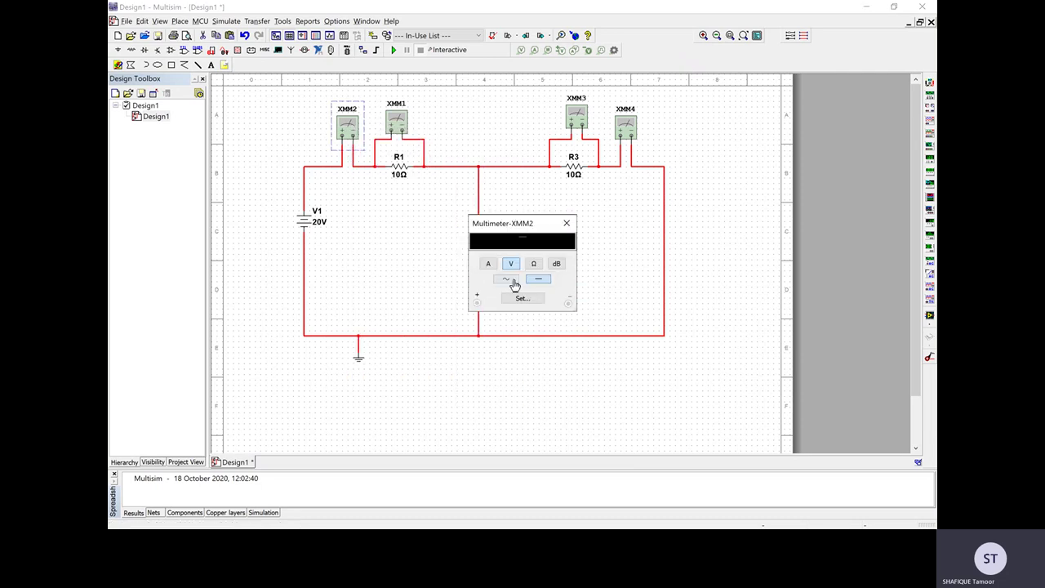
pyautogui.click(566, 223)
pyautogui.doubleClick(350, 131)
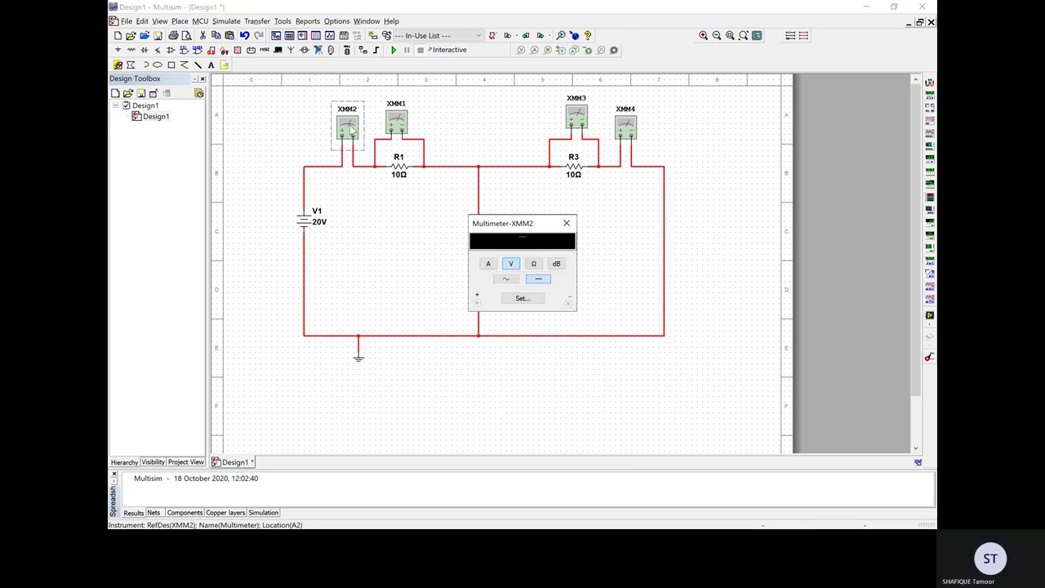
pyautogui.click(566, 223)
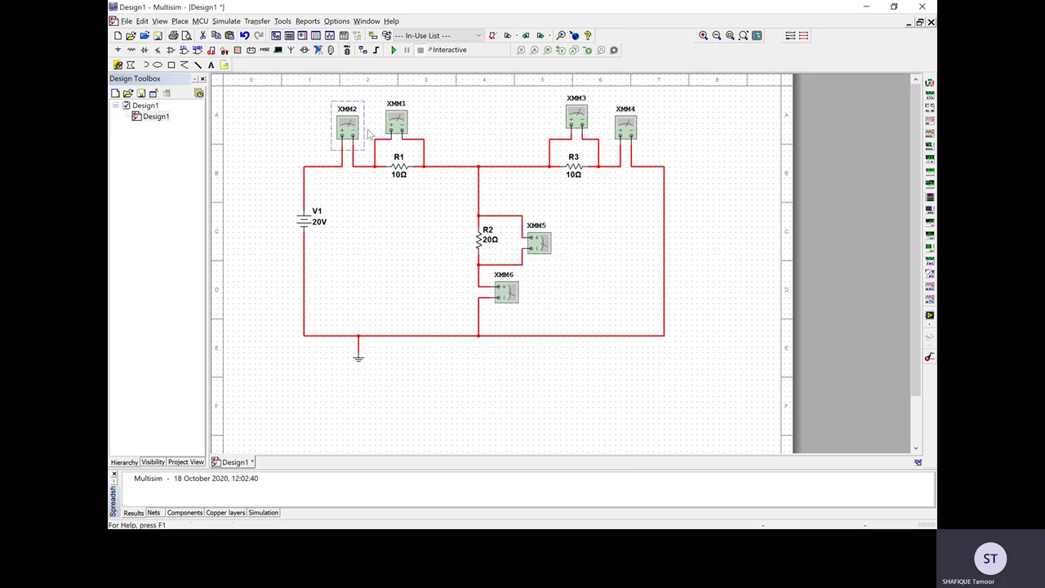
# Set XMM2 to measure DC current and move its panel to the top right
pyautogui.rightClick(349, 128)
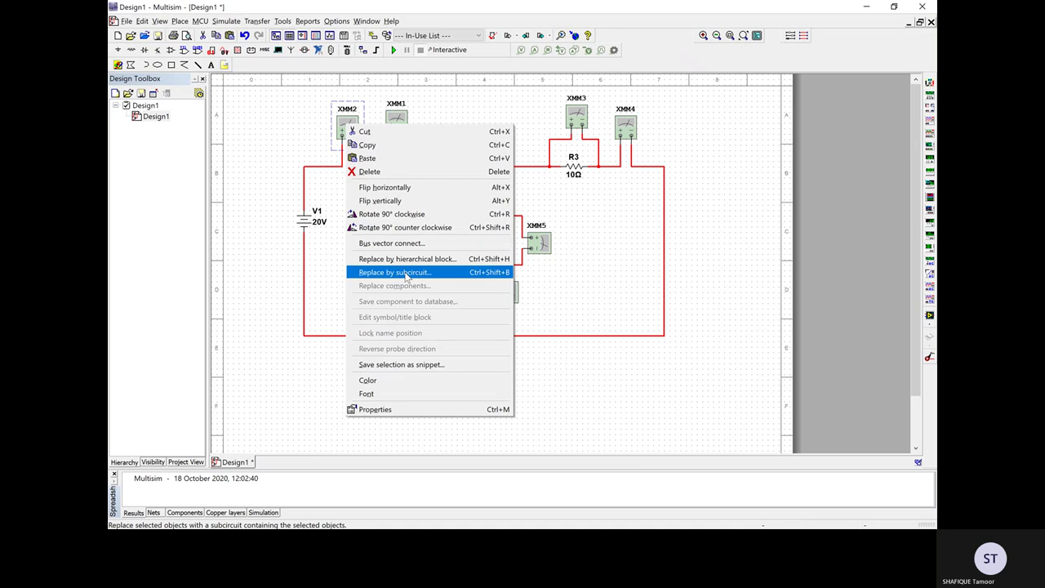
pyautogui.click(365, 409)
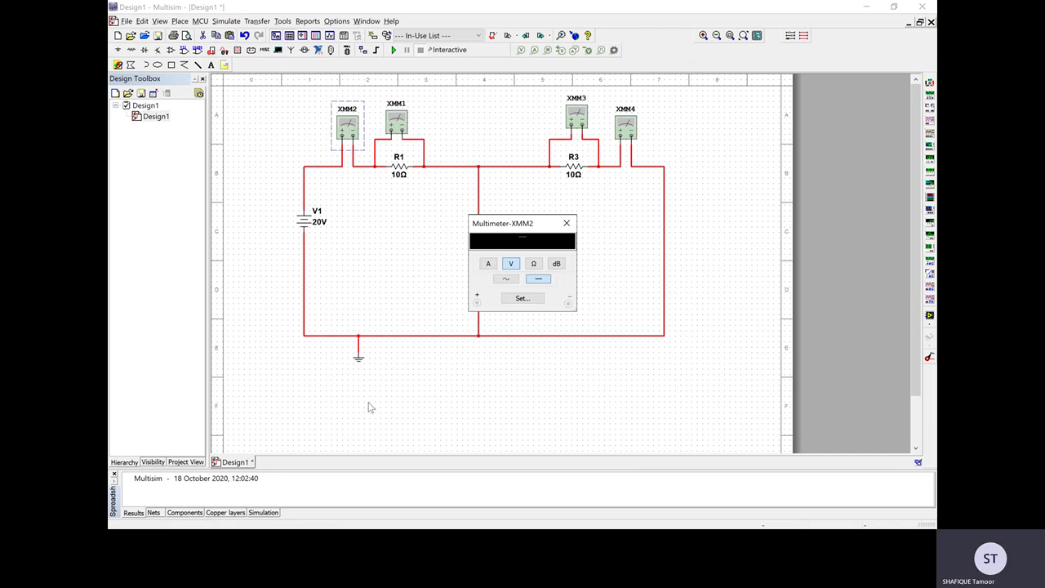
pyautogui.click(509, 283)
pyautogui.click(536, 282)
pyautogui.click(489, 265)
pyautogui.moveTo(536, 226); pyautogui.dragTo(753, 86)
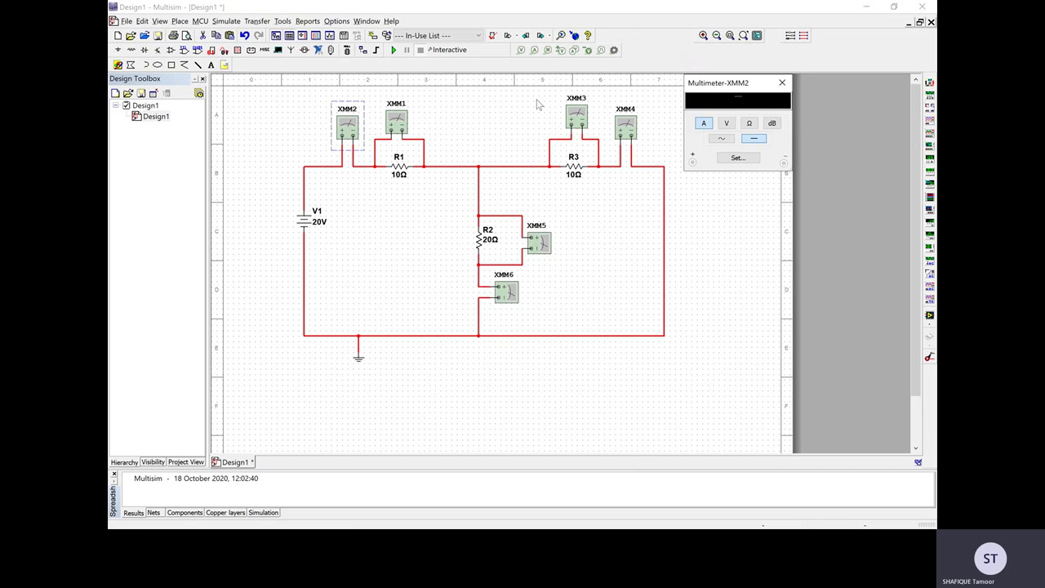
# Open the XMM1, XMM3 and XMM4 panels and move them clear of the circuit
pyautogui.doubleClick(396, 120)
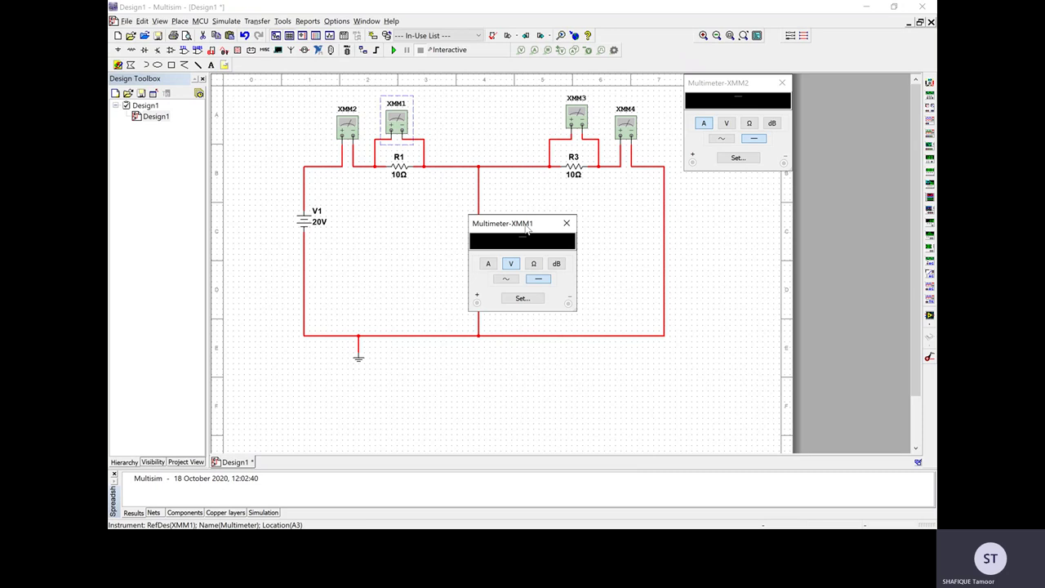
pyautogui.moveTo(526, 230); pyautogui.dragTo(744, 186)
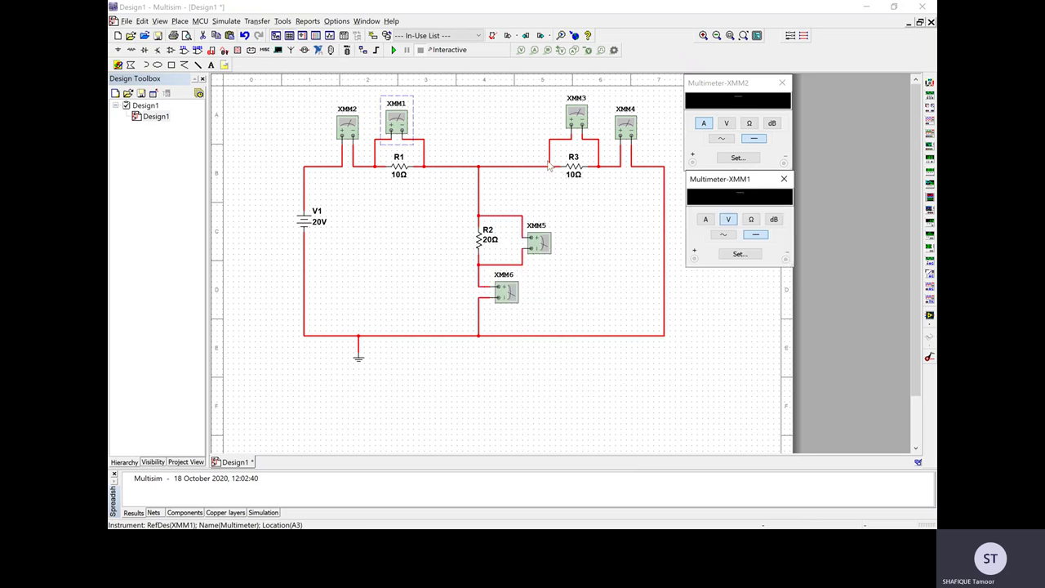
pyautogui.doubleClick(577, 117)
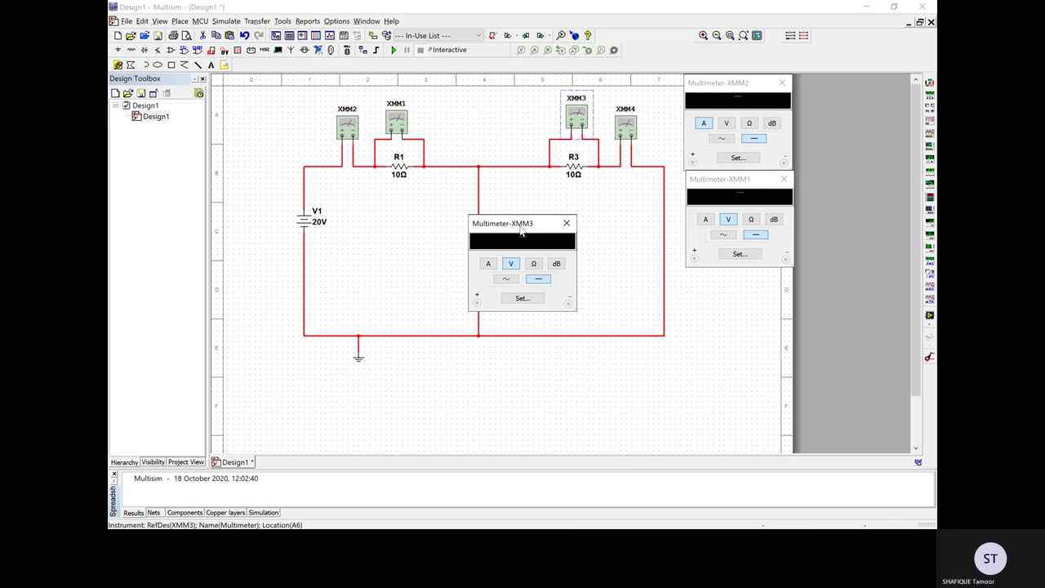
pyautogui.moveTo(520, 230); pyautogui.dragTo(735, 285)
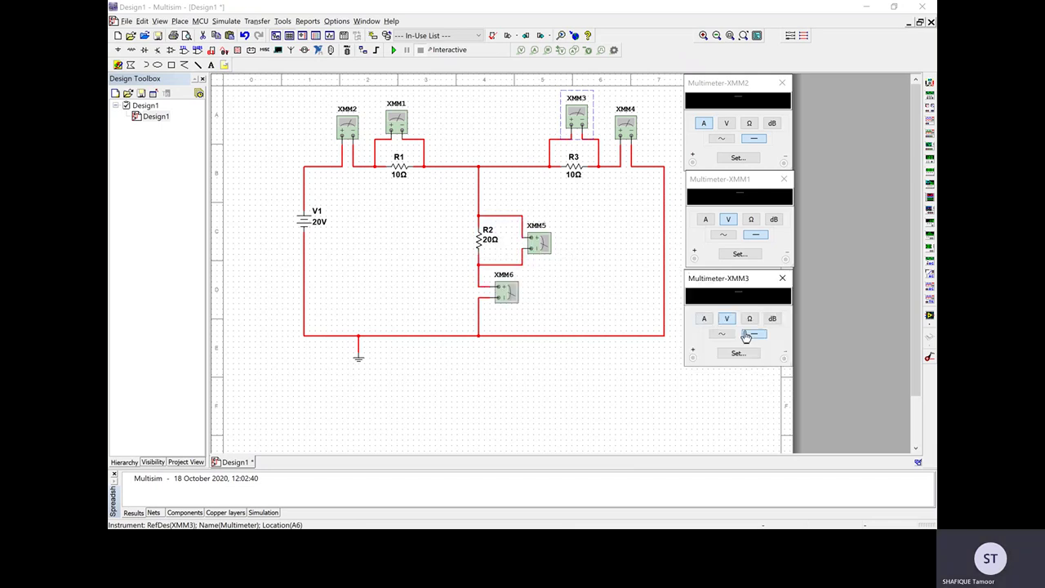
pyautogui.doubleClick(625, 126)
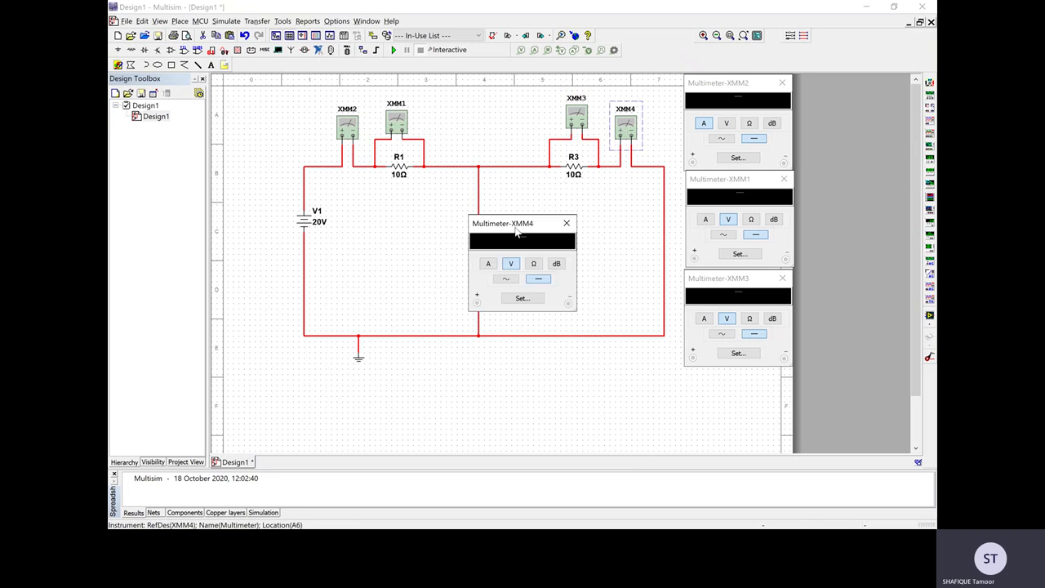
pyautogui.moveTo(516, 232); pyautogui.dragTo(258, 91)
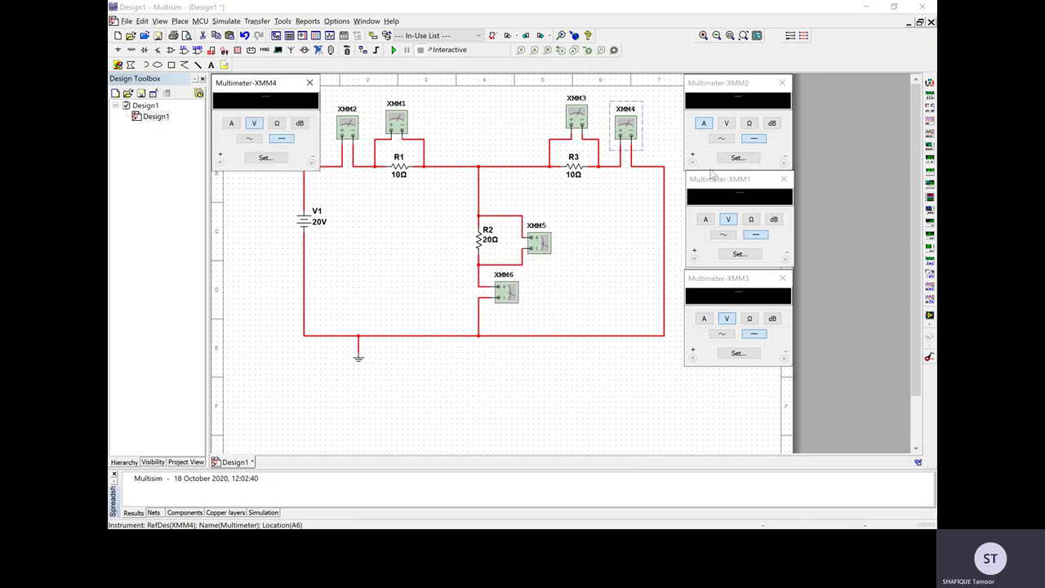
# Move the XMM2 panel beside V1, then open and position the XMM6 and XMM5 panels
pyautogui.click(729, 82)
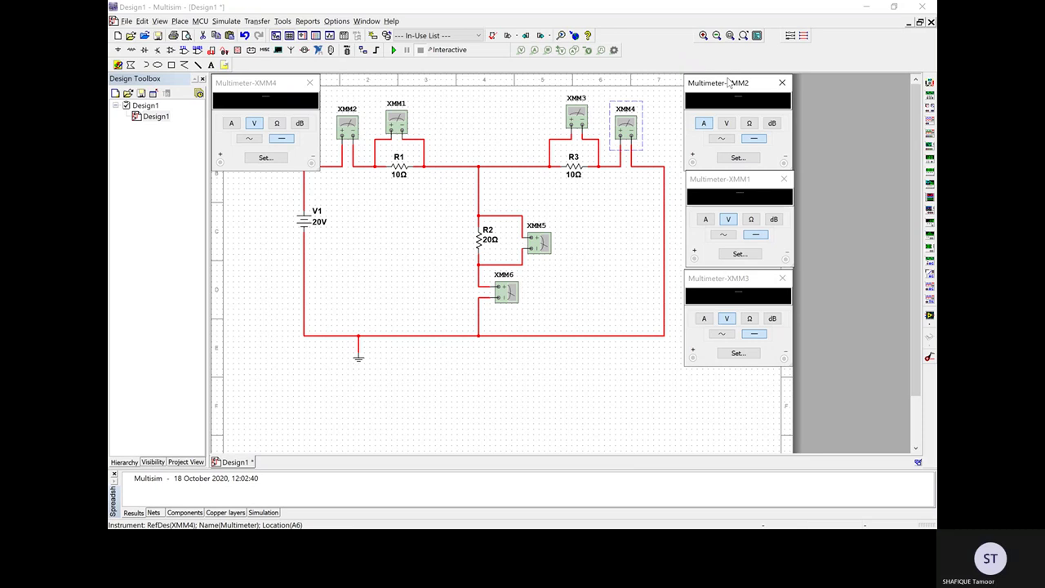
pyautogui.moveTo(729, 82); pyautogui.dragTo(259, 262)
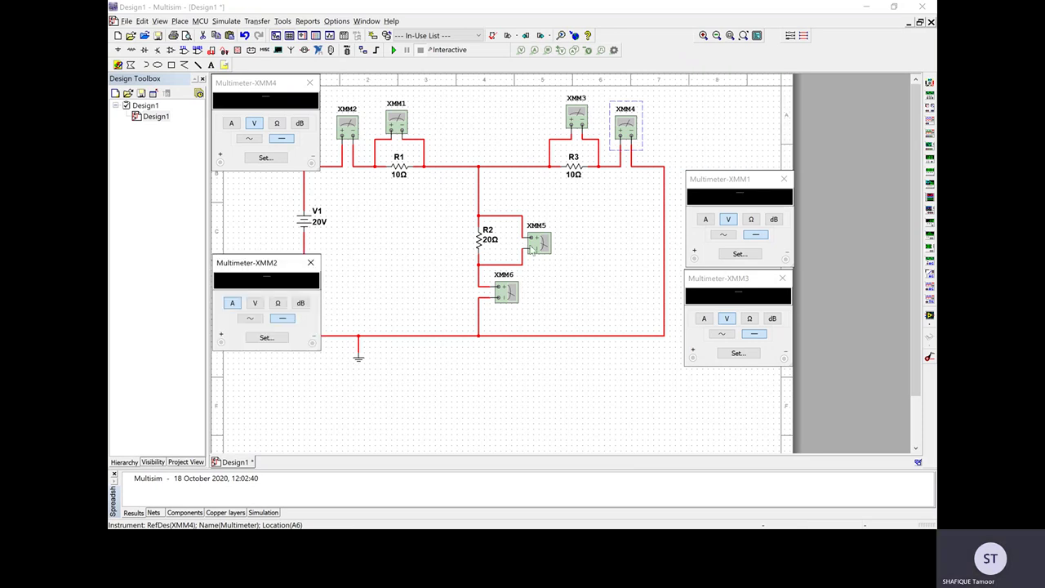
pyautogui.doubleClick(510, 294)
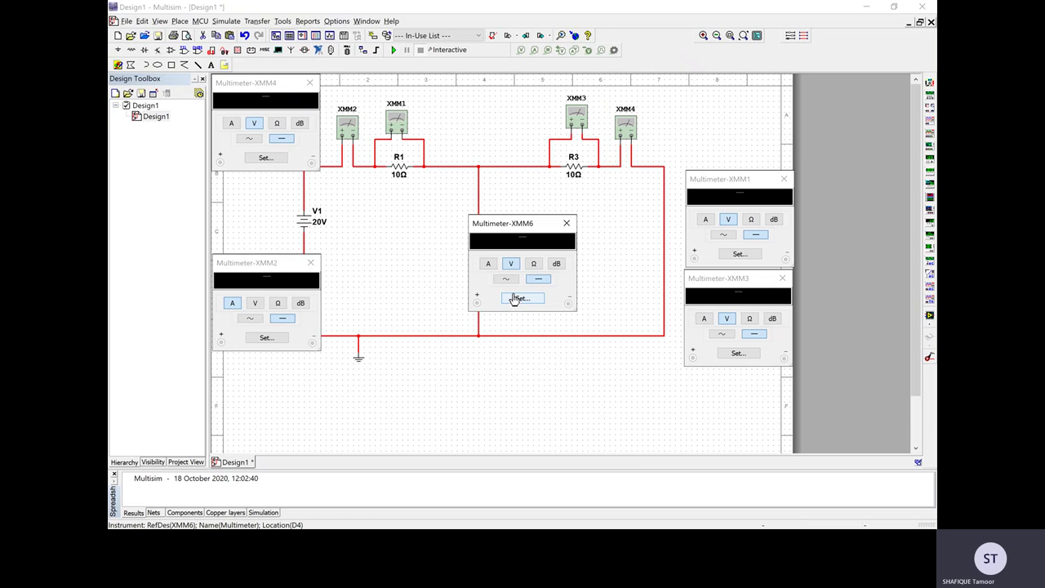
pyautogui.moveTo(529, 231); pyautogui.dragTo(274, 368)
pyautogui.click(541, 245)
pyautogui.doubleClick(540, 244)
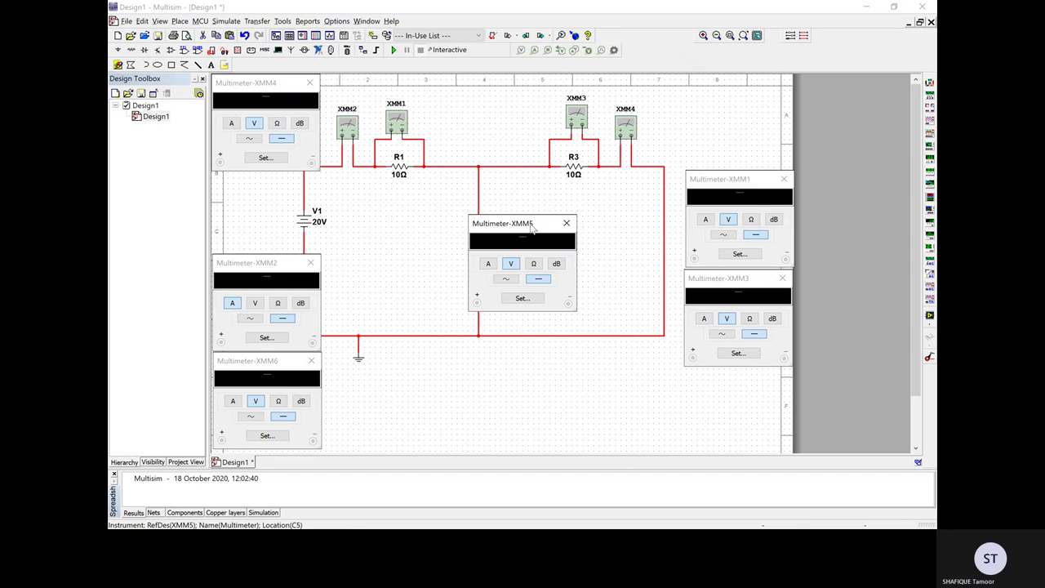
pyautogui.moveTo(531, 229); pyautogui.dragTo(749, 88)
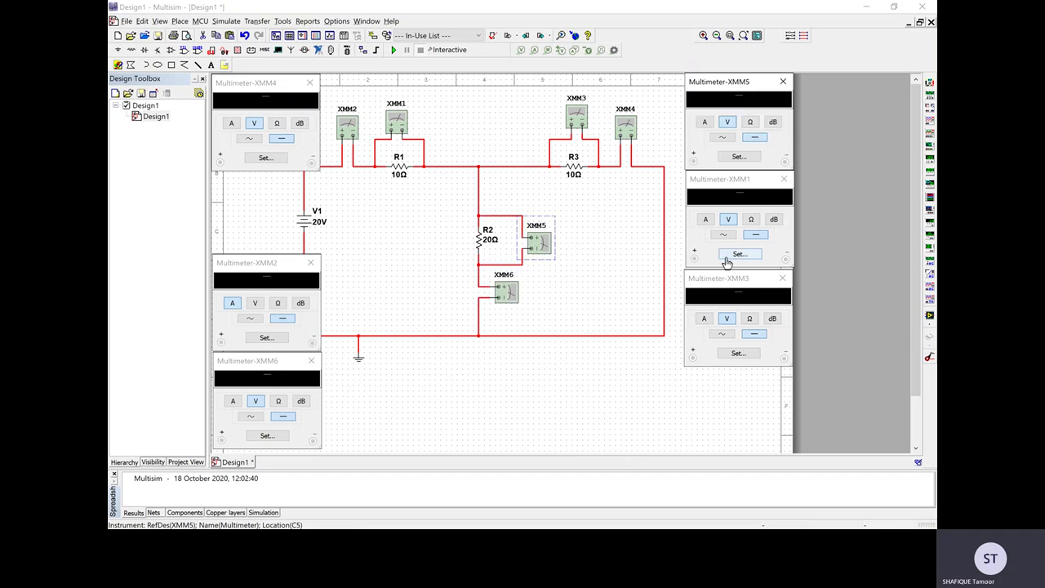
# Run the simulation and switch multimeters XMM4 and XMM6 to current; XMM4 reads 999.999 mA
pyautogui.click(393, 51)
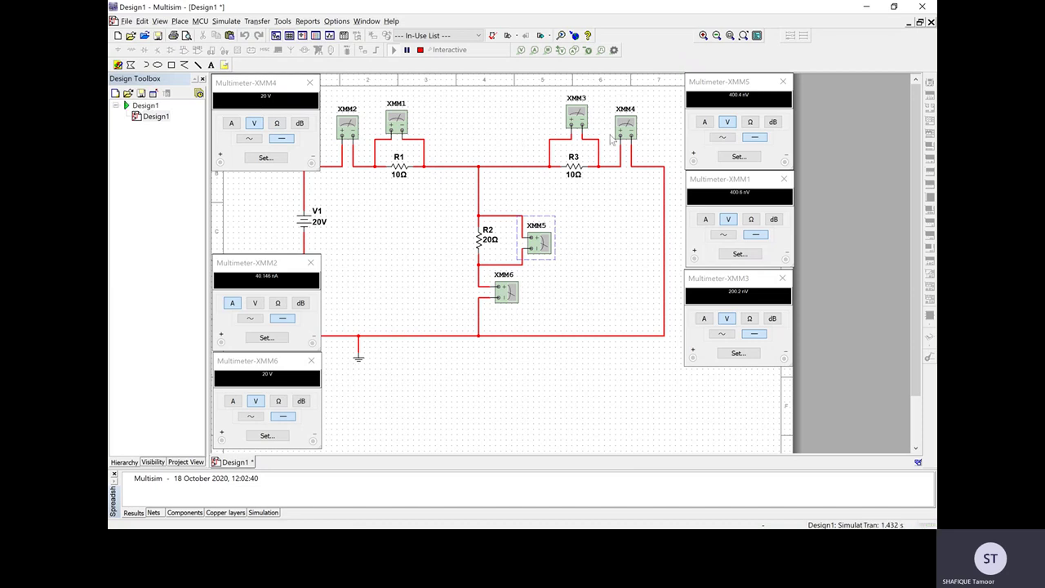
pyautogui.click(232, 124)
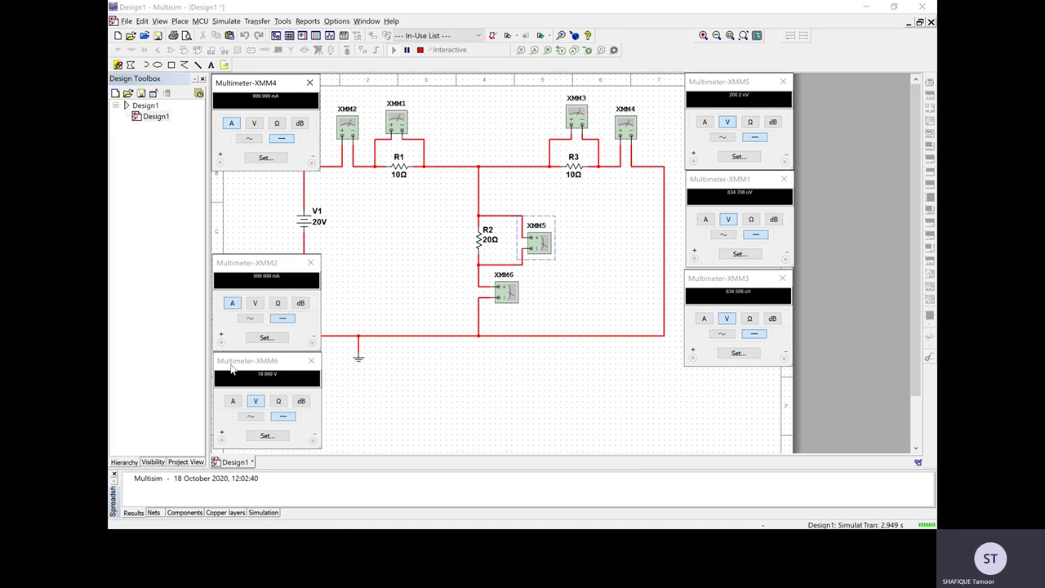
pyautogui.click(233, 401)
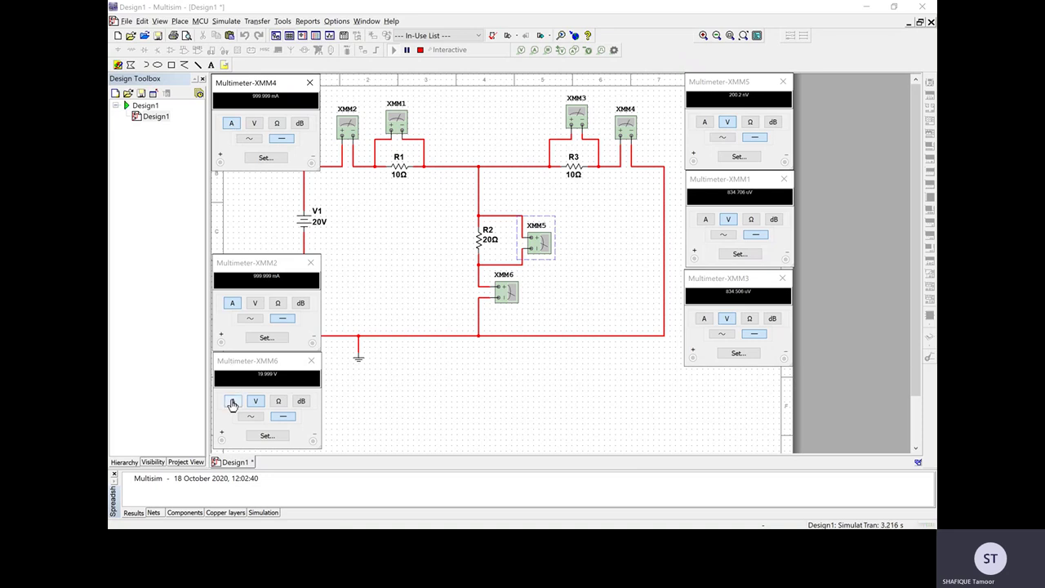